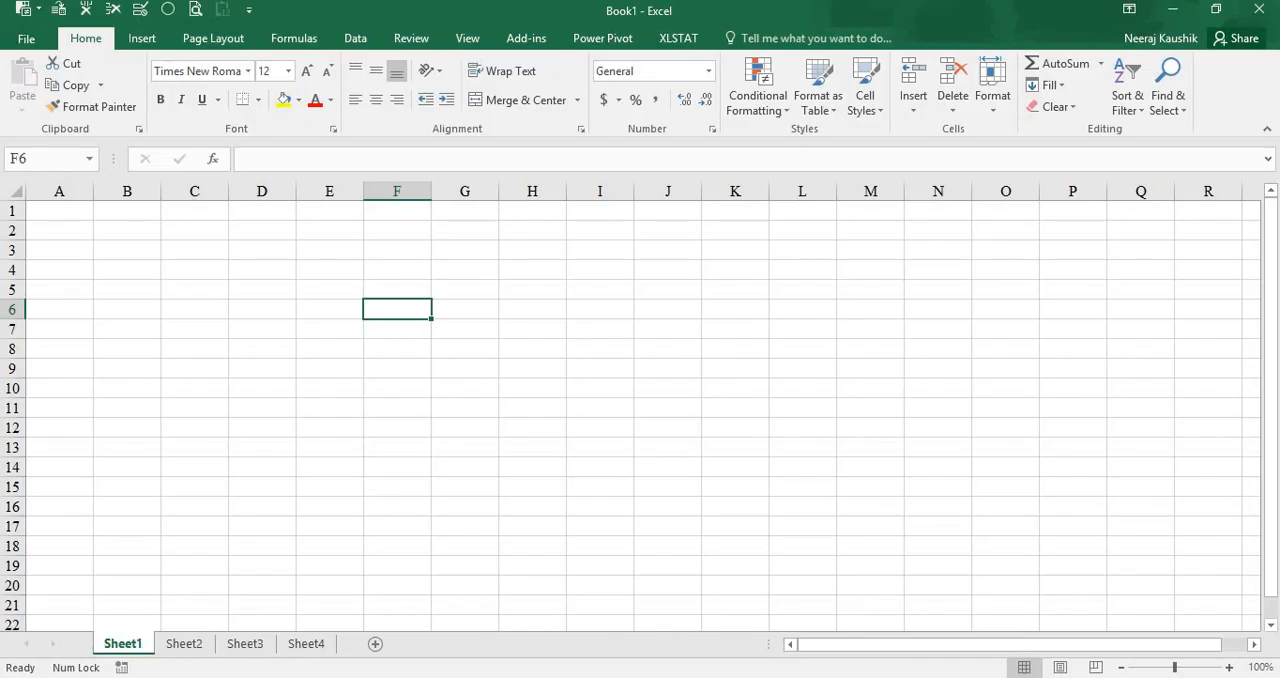
# - Switch to the SPSS Data Editor and examine the sales, ability and hours variables in SalesPerformance.sav
pyautogui.click(621, 612)
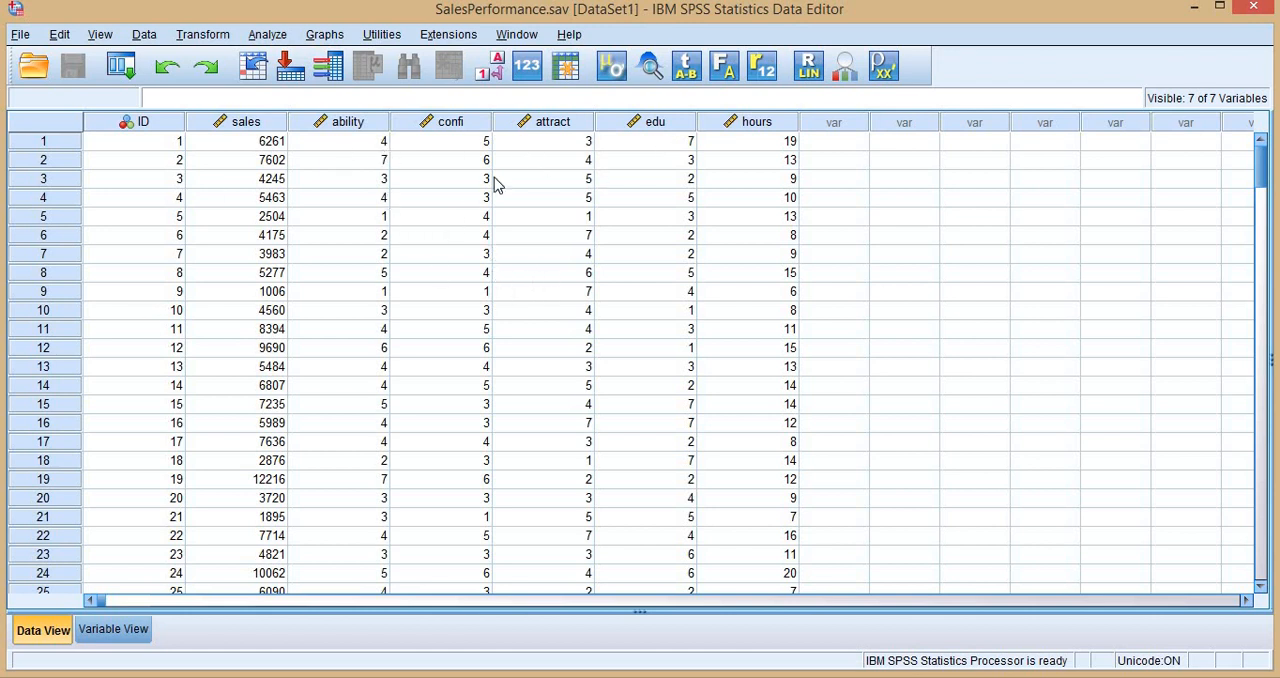
pyautogui.click(240, 122)
pyautogui.click(376, 125)
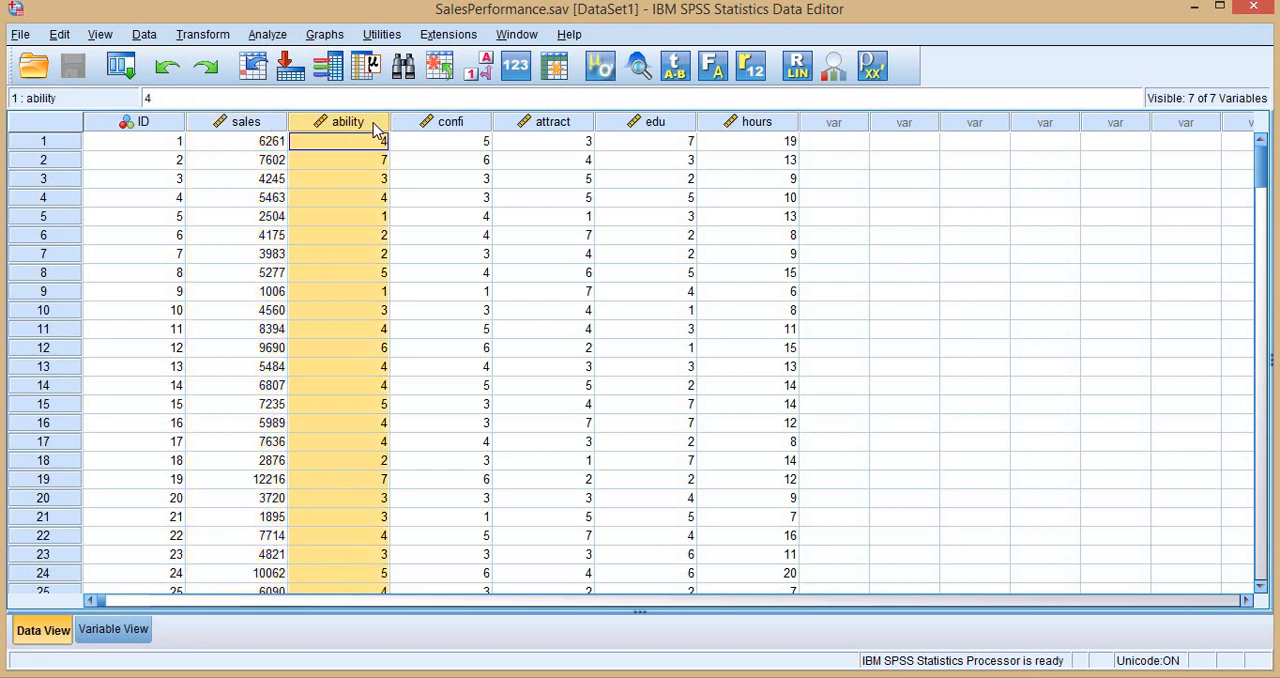
pyautogui.click(745, 125)
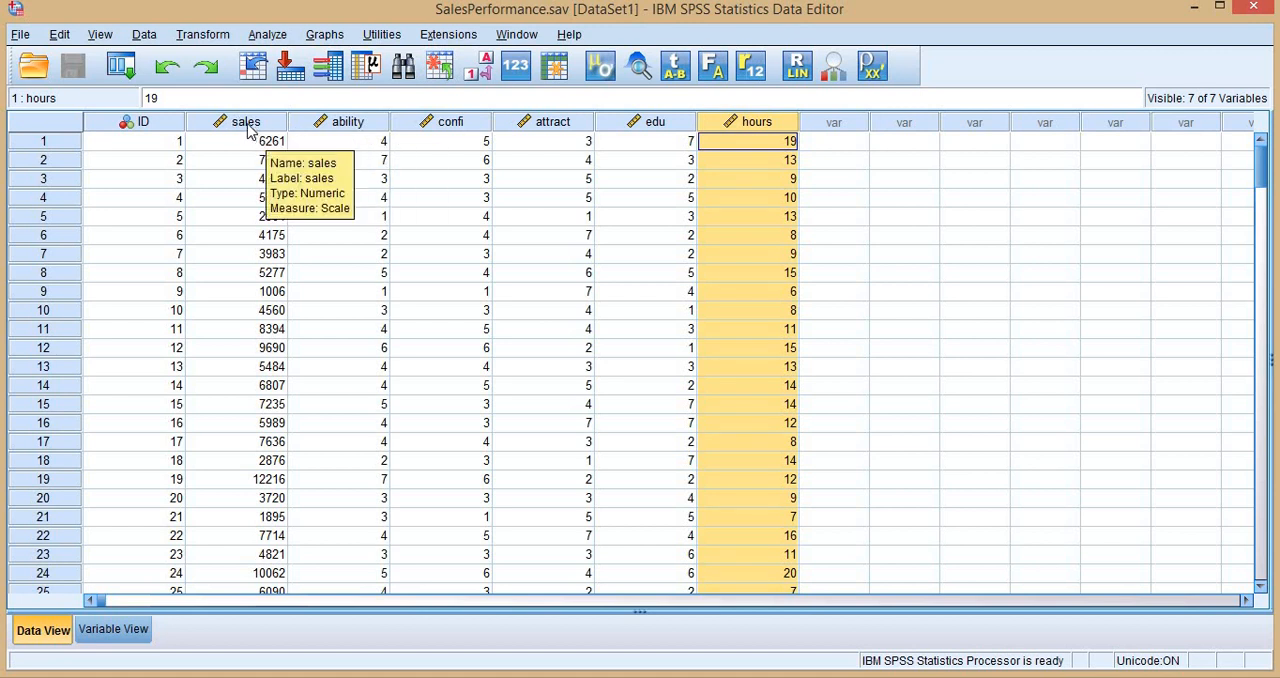
pyautogui.moveTo(354, 130)
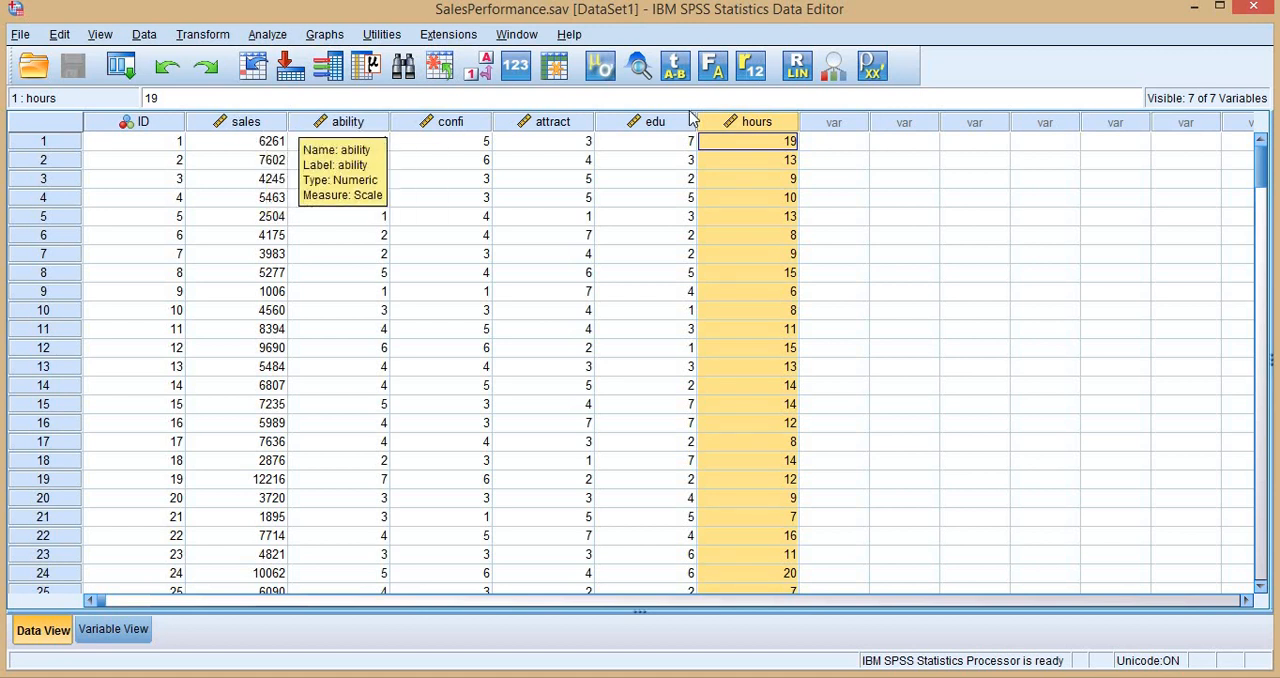
# - Start a PROCESS v4.0 regression with sales as the Y variable, ability as the X variable and hours as moderator W
pyautogui.click(272, 38)
pyautogui.moveTo(385, 170)
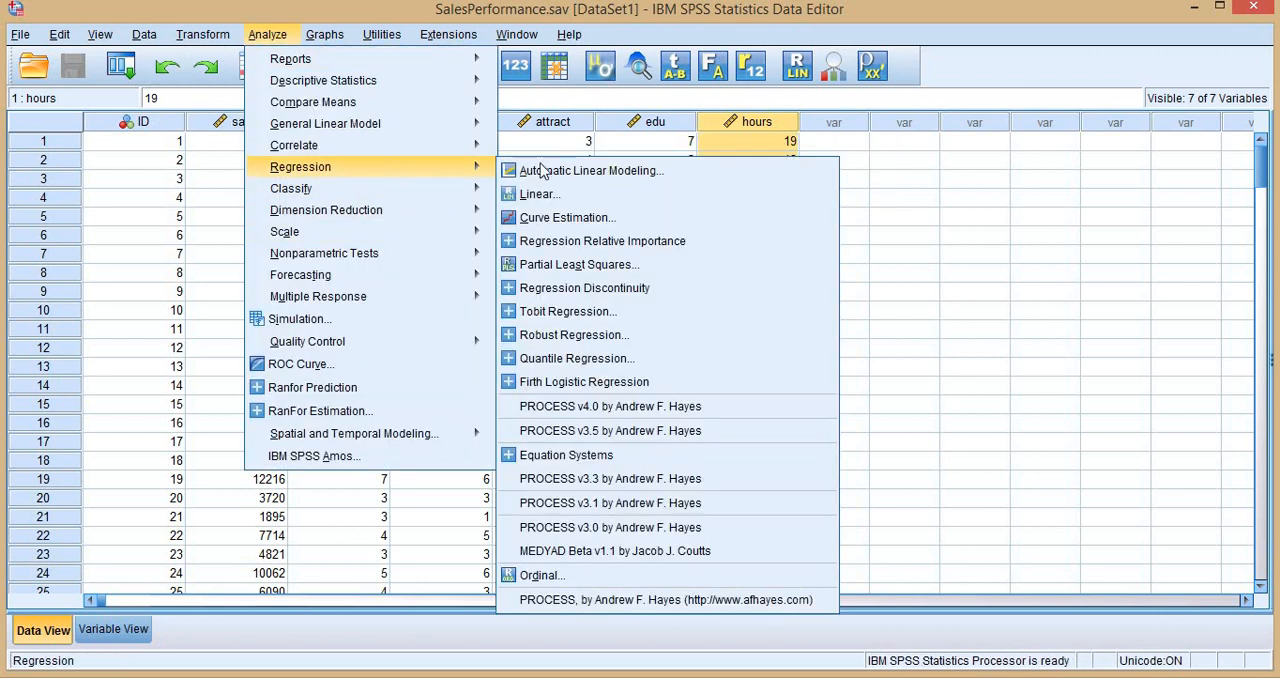
pyautogui.click(631, 408)
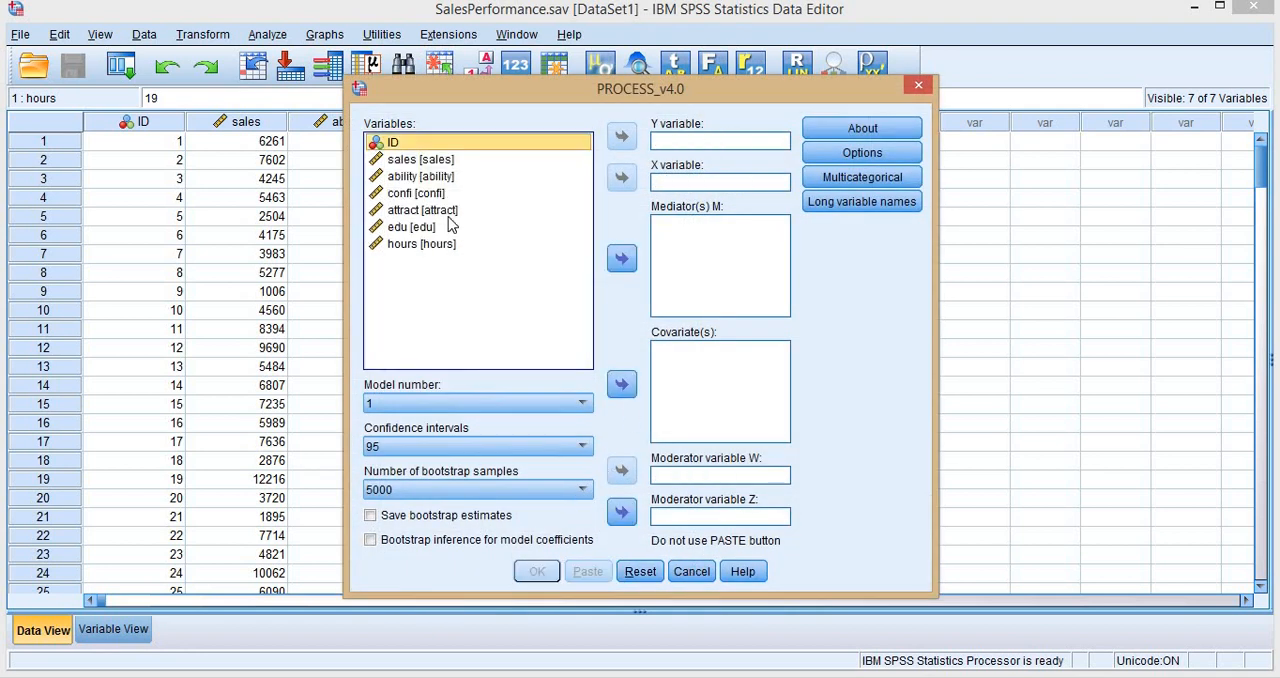
pyautogui.click(420, 161)
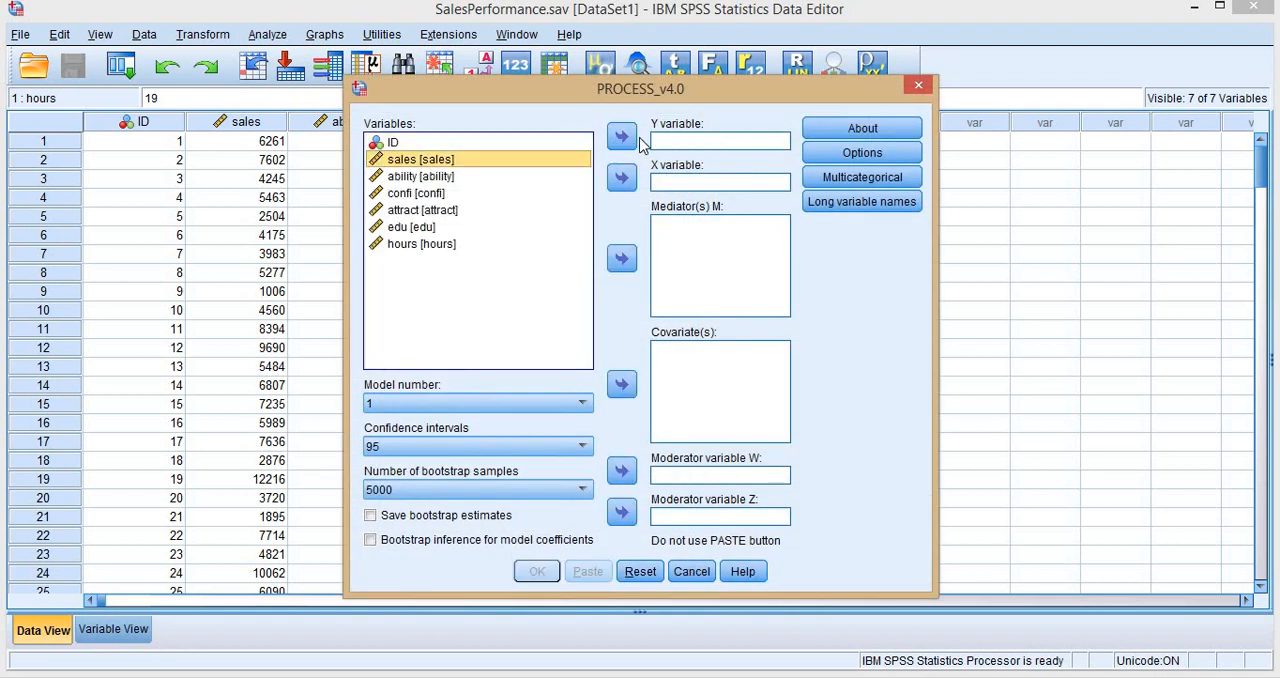
pyautogui.click(622, 139)
pyautogui.click(432, 162)
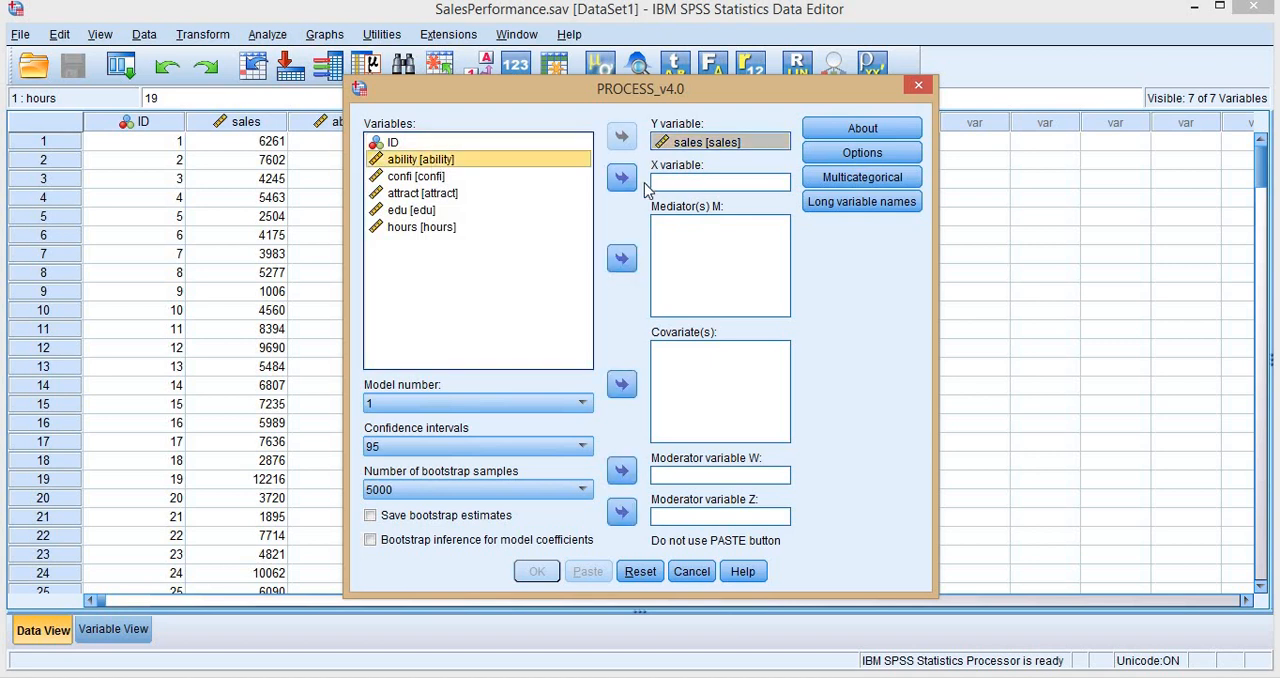
pyautogui.click(410, 214)
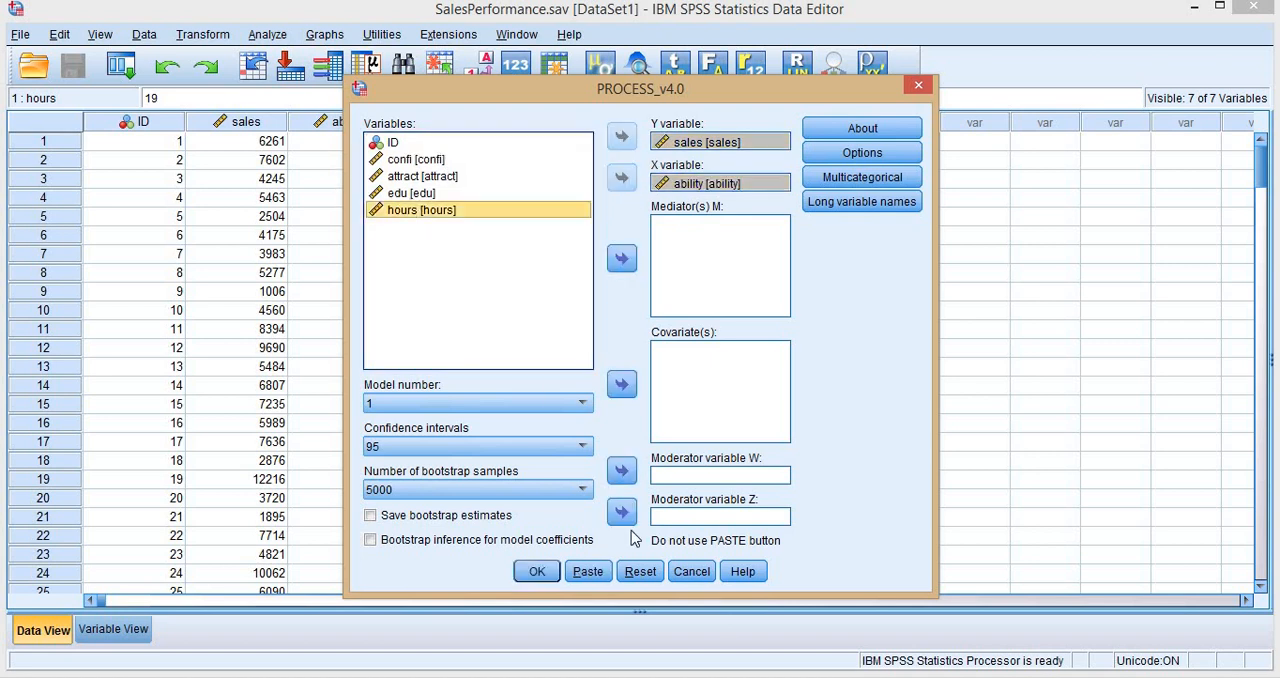
pyautogui.click(621, 470)
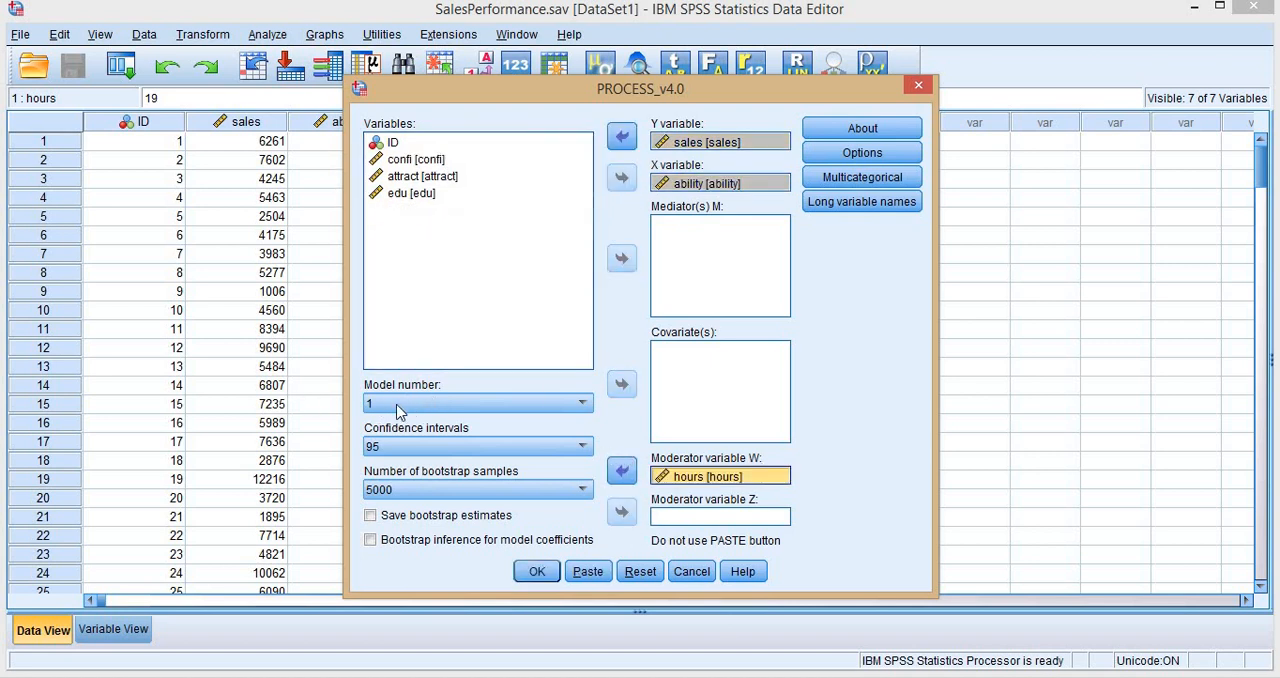
# - Set the PROCESS options to generate code for visualizing interactions and to use 2 decimal places in the output
pyautogui.click(860, 154)
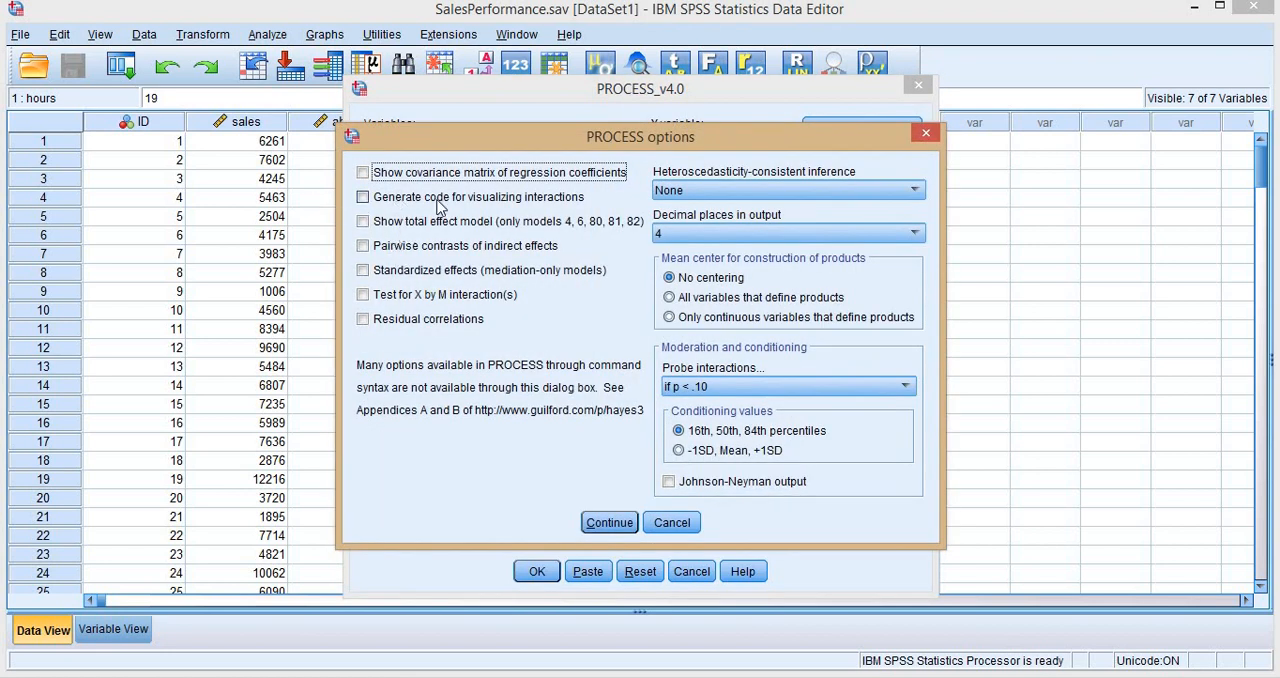
pyautogui.click(546, 204)
pyautogui.click(467, 205)
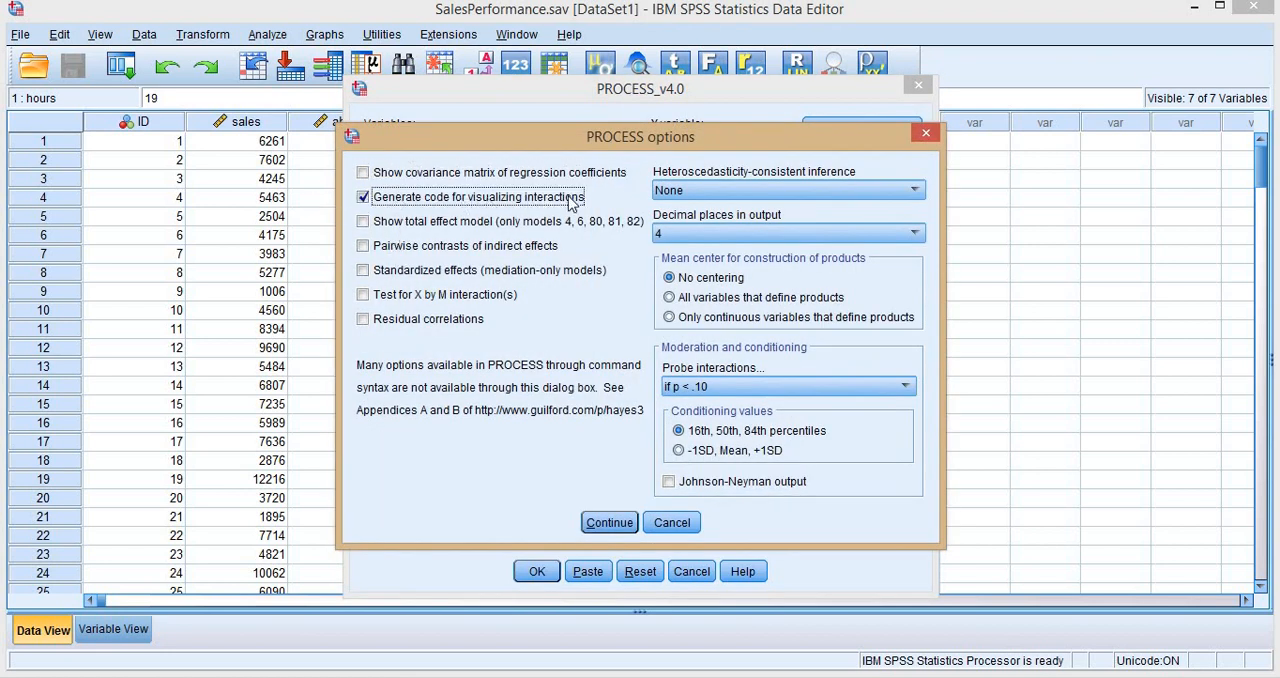
pyautogui.click(683, 236)
pyautogui.click(660, 251)
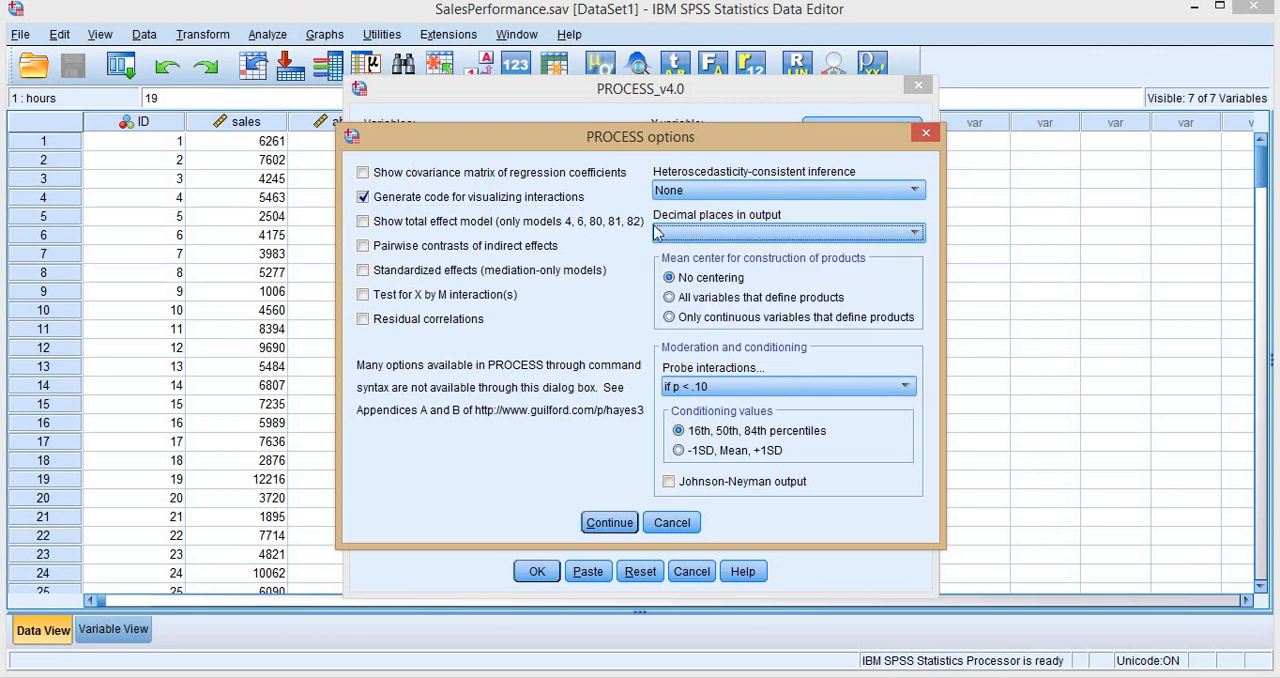
pyautogui.click(610, 523)
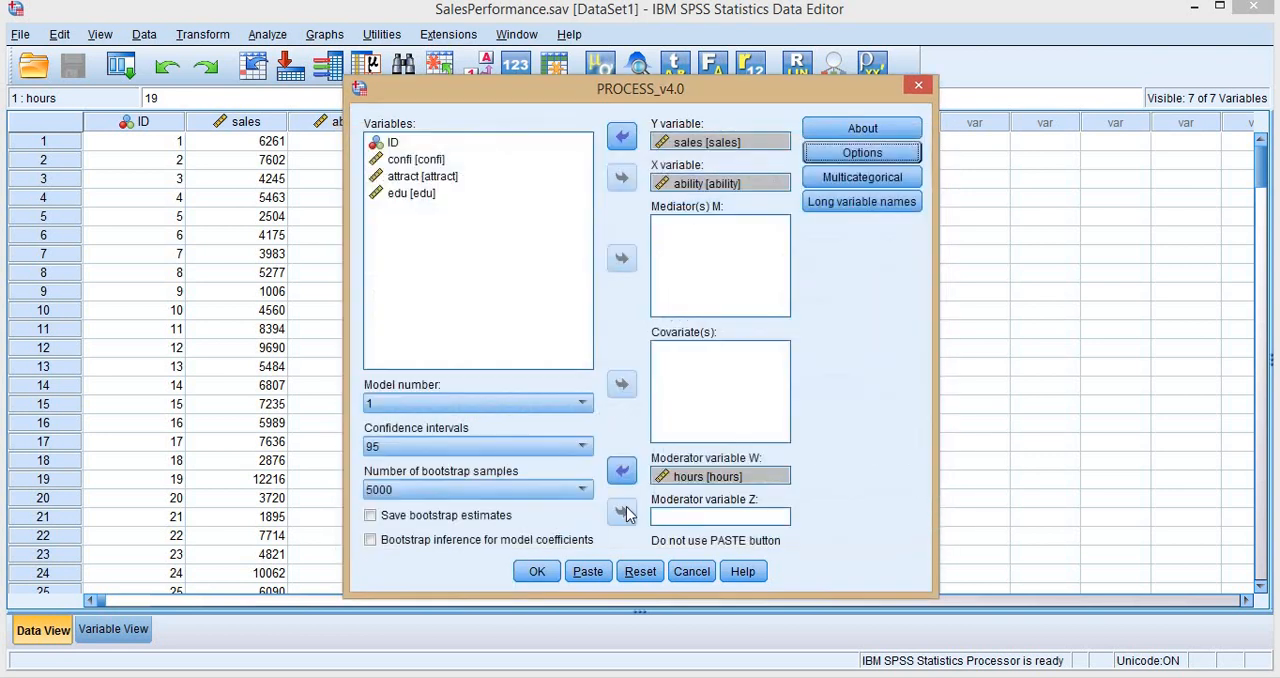
# - Check the PROCESS options once more and run the moderation analysis
pyautogui.click(855, 166)
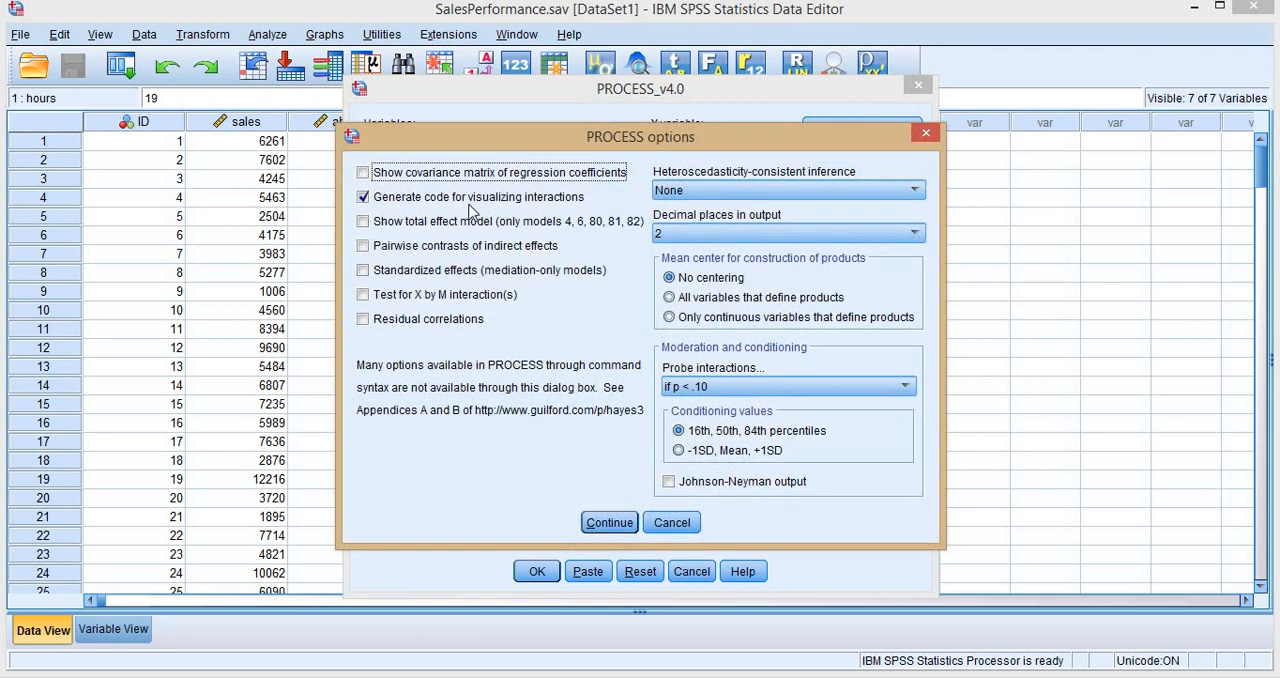
pyautogui.click(610, 523)
pyautogui.click(537, 571)
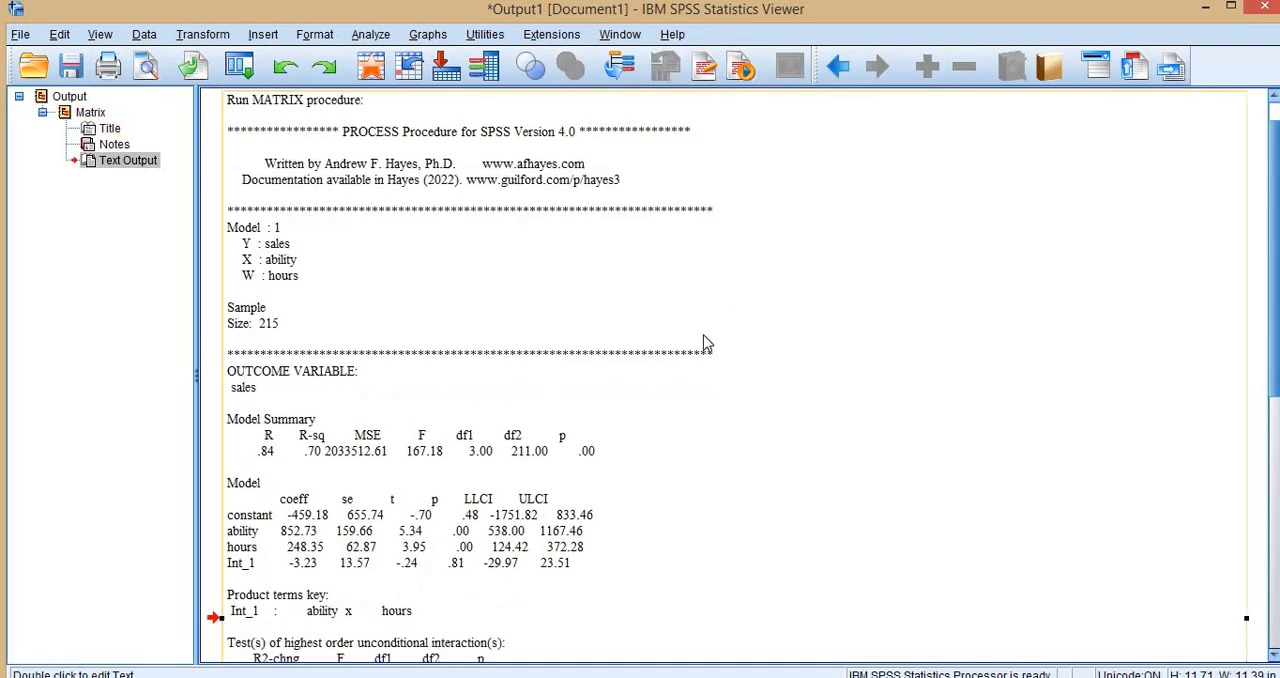
# - Copy the data rows between BEGIN DATA and END DATA into Excel from cell A2, padding the first row with leading spaces to align it
pyautogui.scroll(-7, 703, 343)
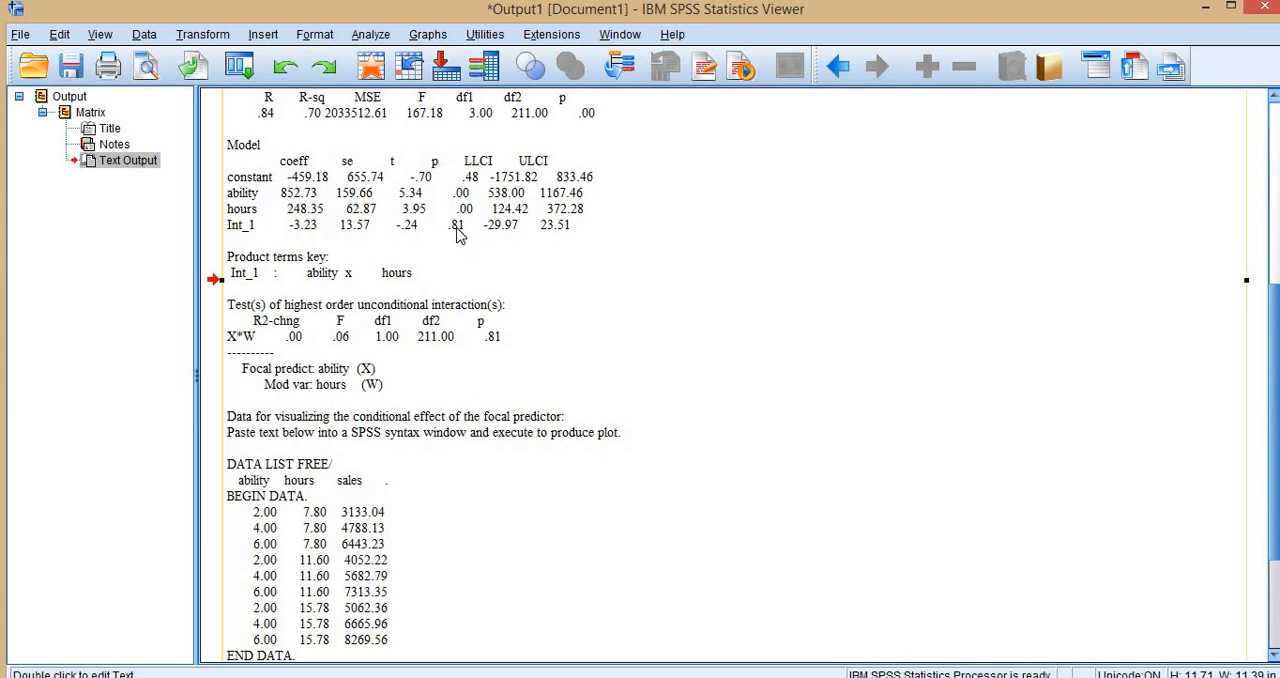
pyautogui.scroll(-4, 457, 232)
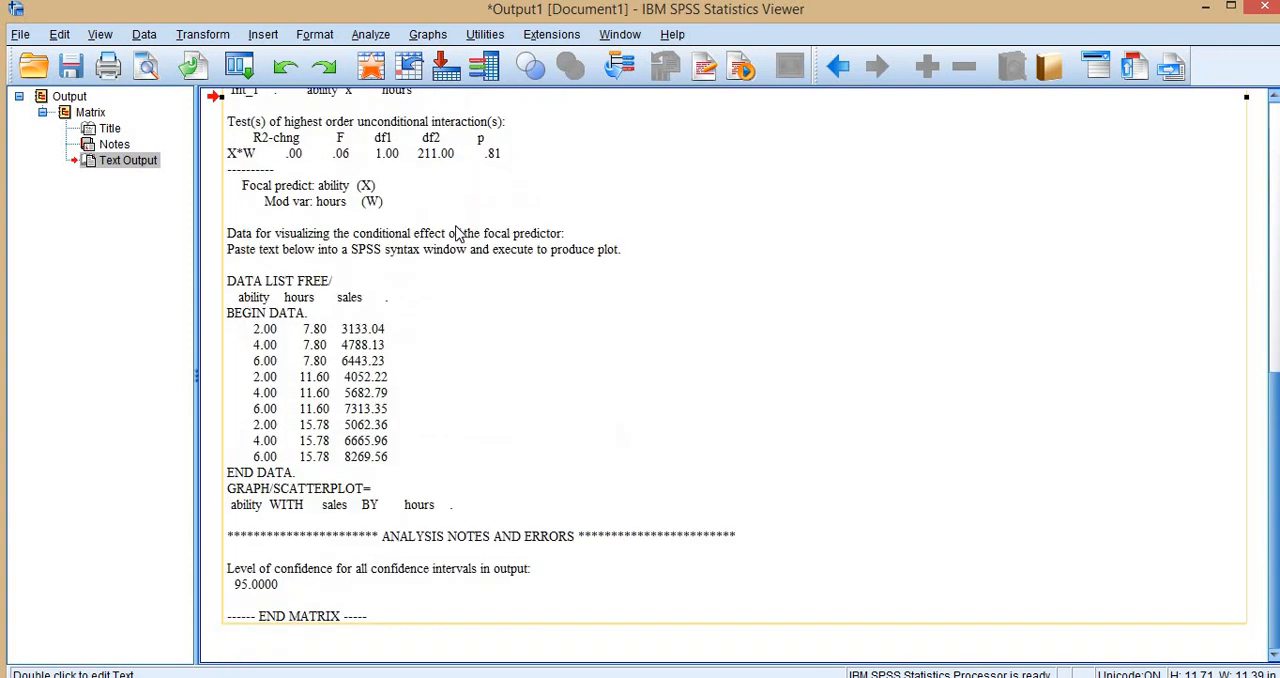
pyautogui.doubleClick(290, 355)
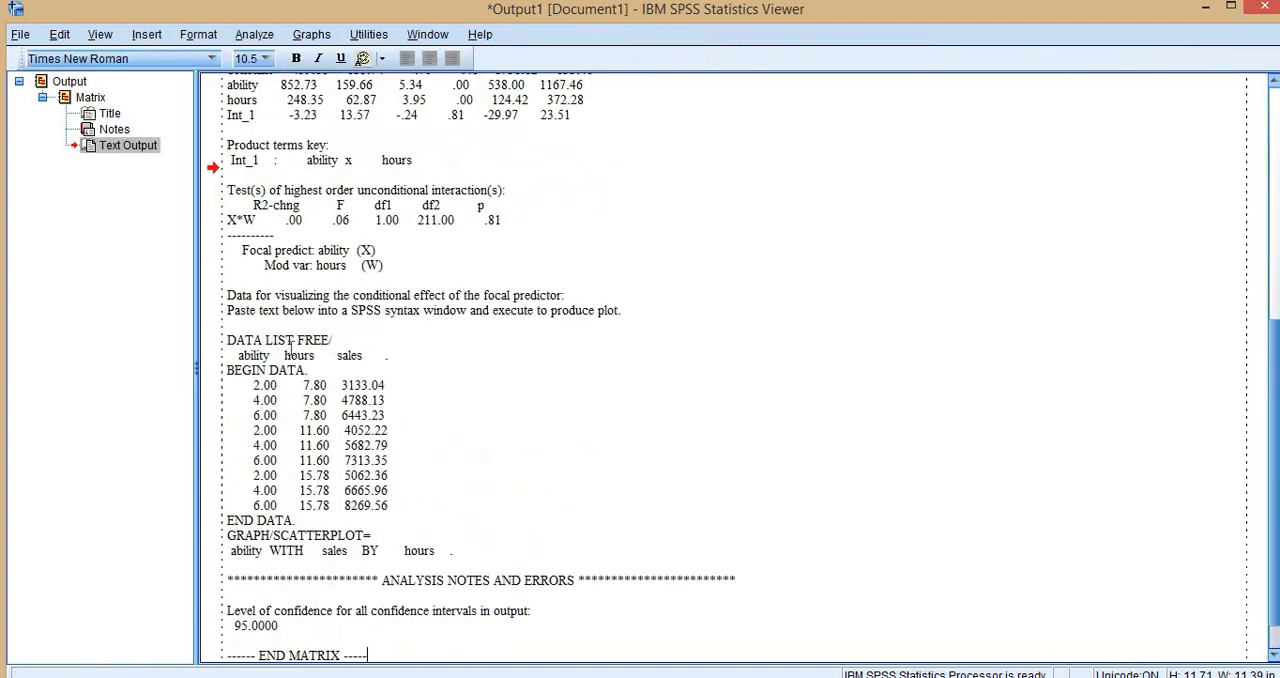
pyautogui.moveTo(254, 343); pyautogui.dragTo(400, 470)
pyautogui.hotkey('ctrl', 'c')
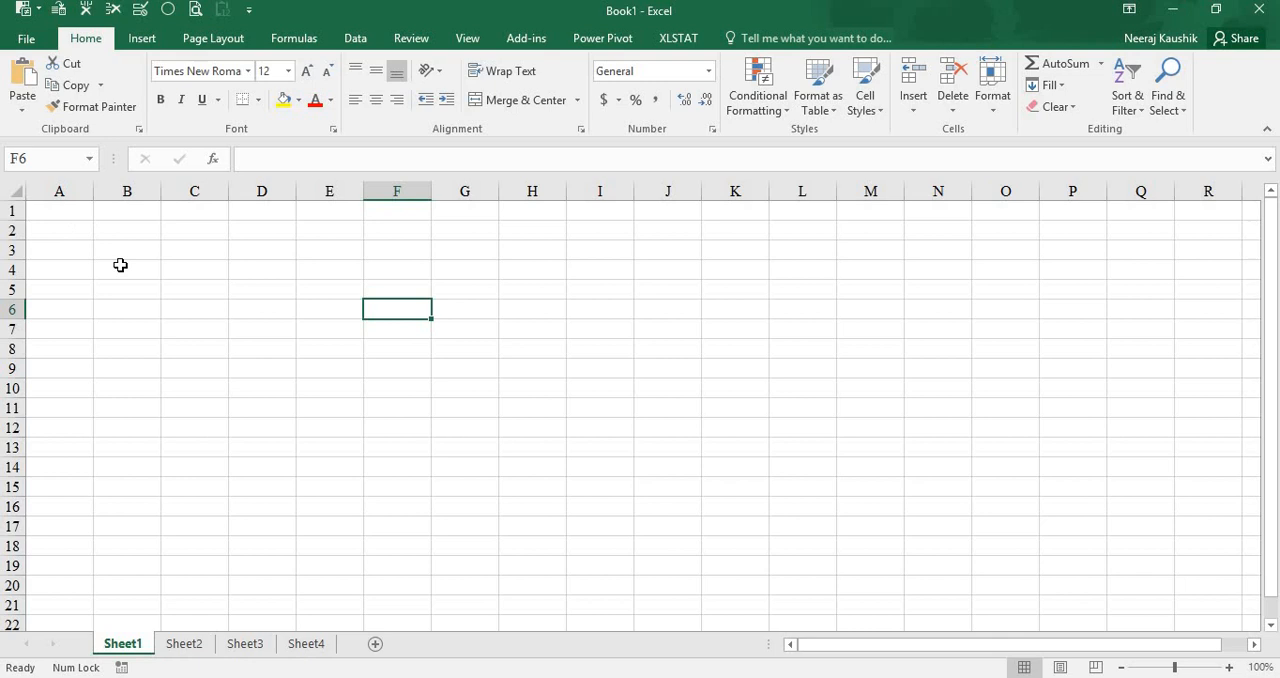
pyautogui.click(59, 230)
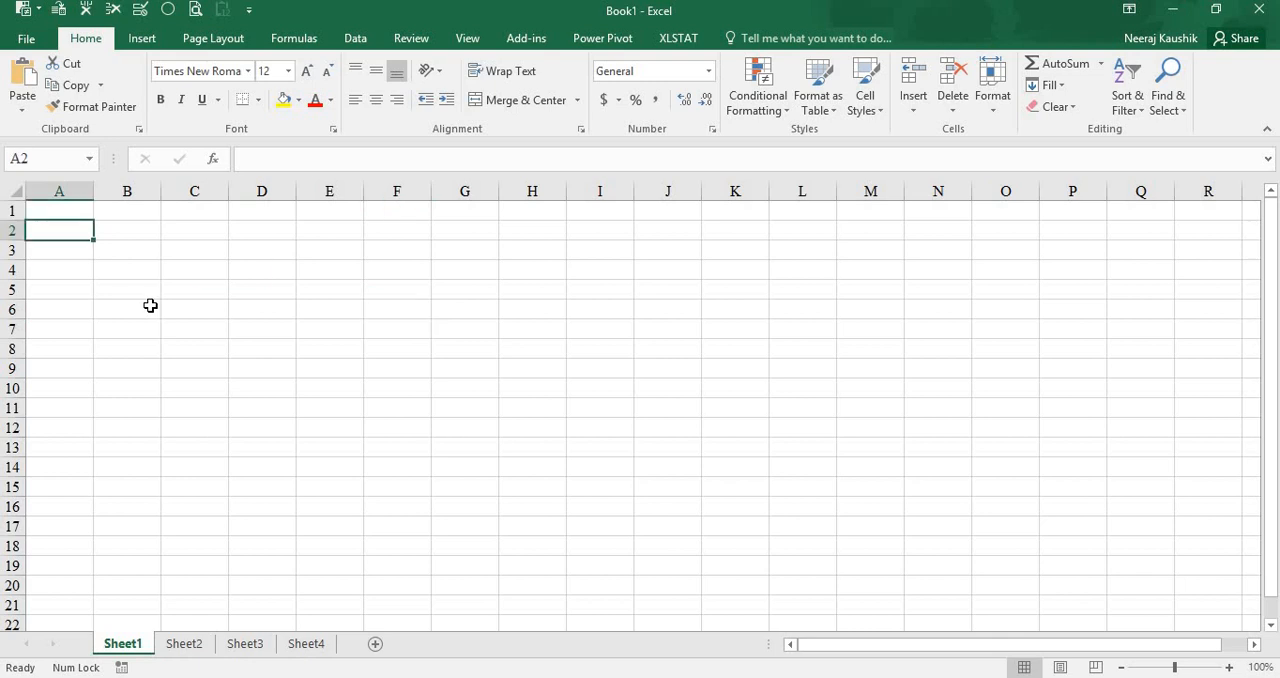
pyautogui.hotkey('ctrl', 'v')
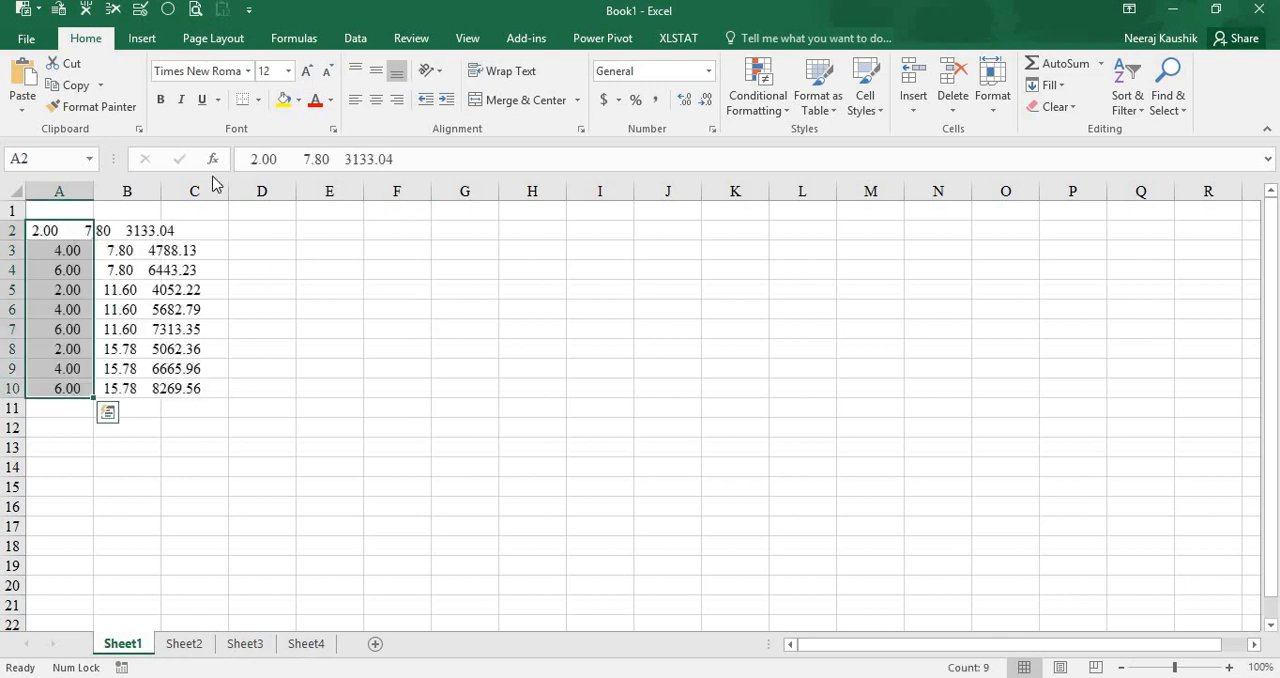
pyautogui.click(254, 159)
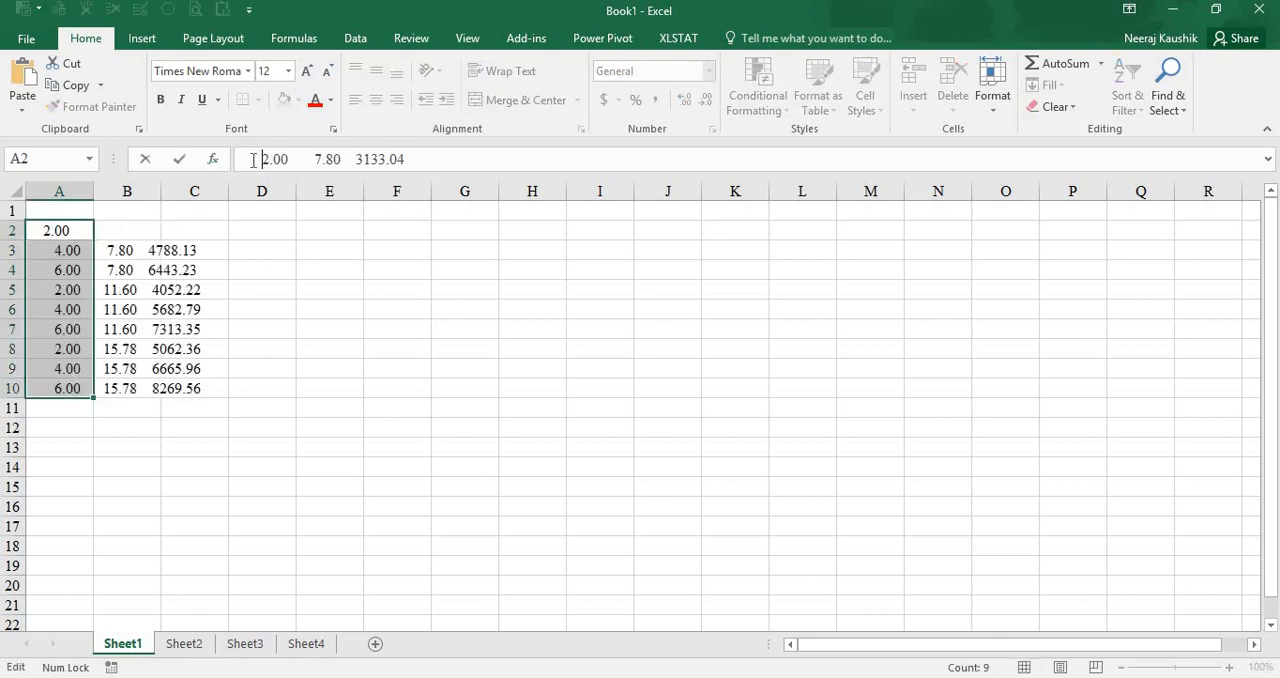
pyautogui.click(195, 410)
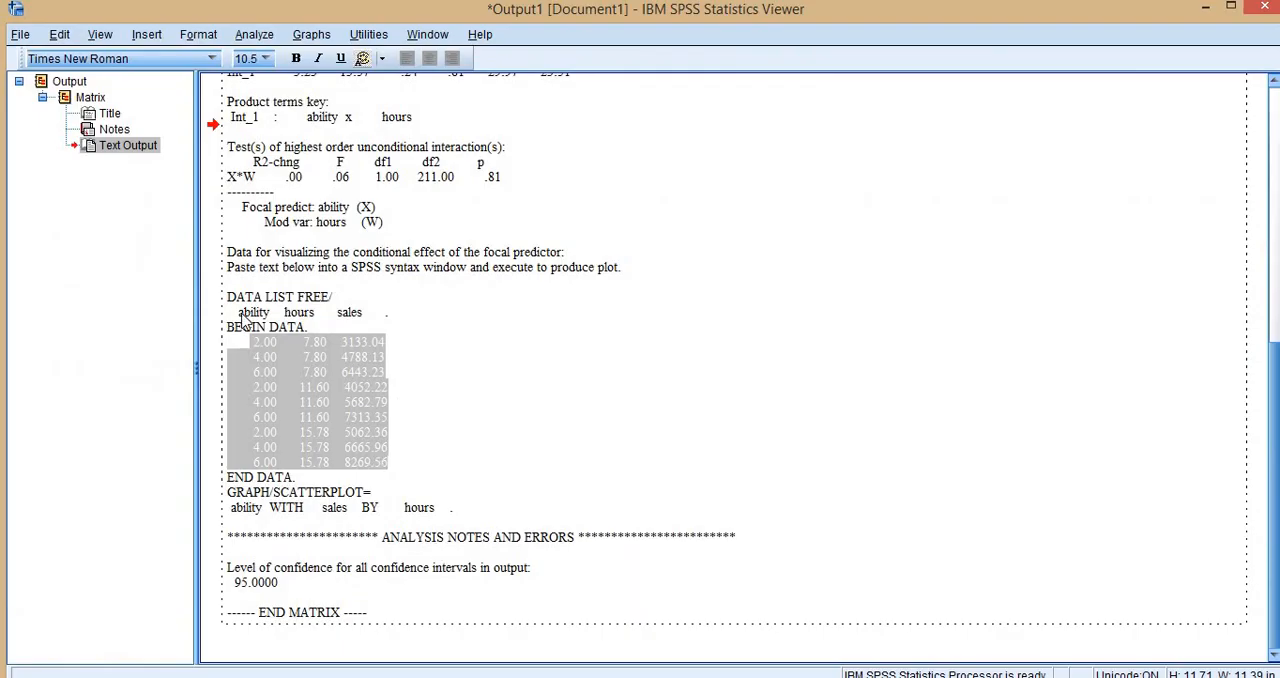
# - Copy the ability, hours and sales header line from the SPSS output into Excel cell A1 and align it with leading spaces
pyautogui.moveTo(237, 313); pyautogui.dragTo(384, 318)
pyautogui.hotkey('ctrl', 'c')
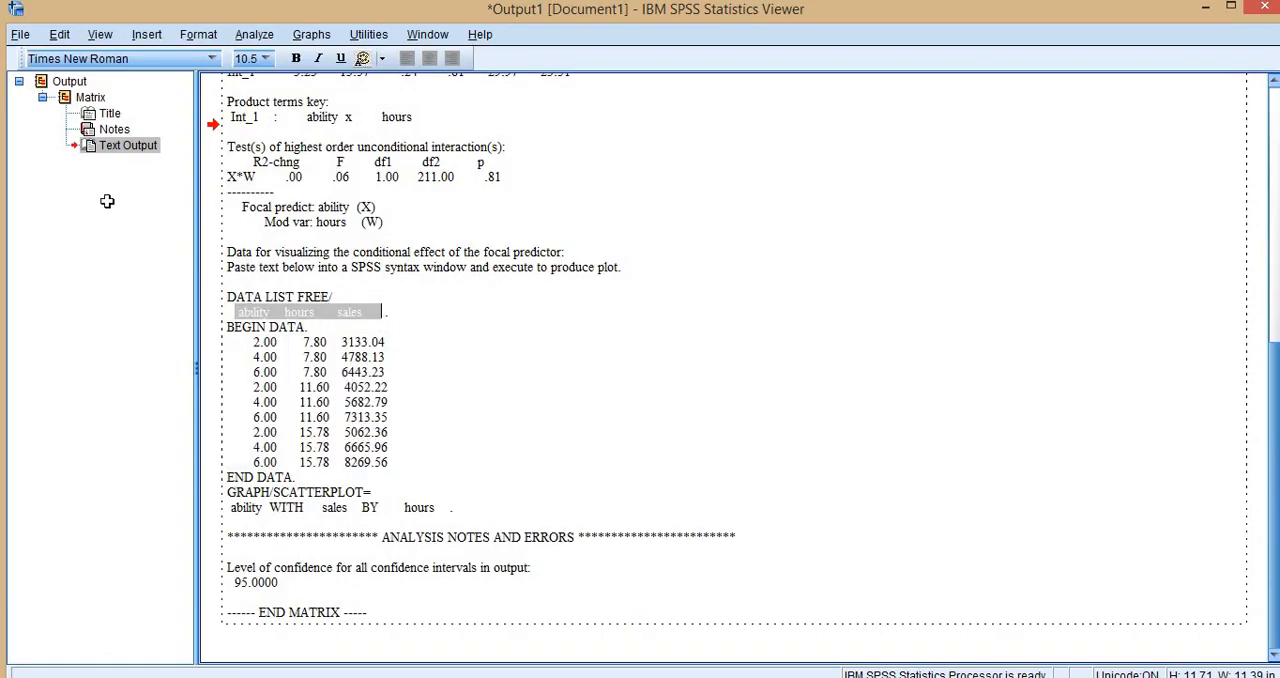
pyautogui.hotkey('alt', 'Tab')
pyautogui.click(66, 213)
pyautogui.hotkey('ctrl', 'v')
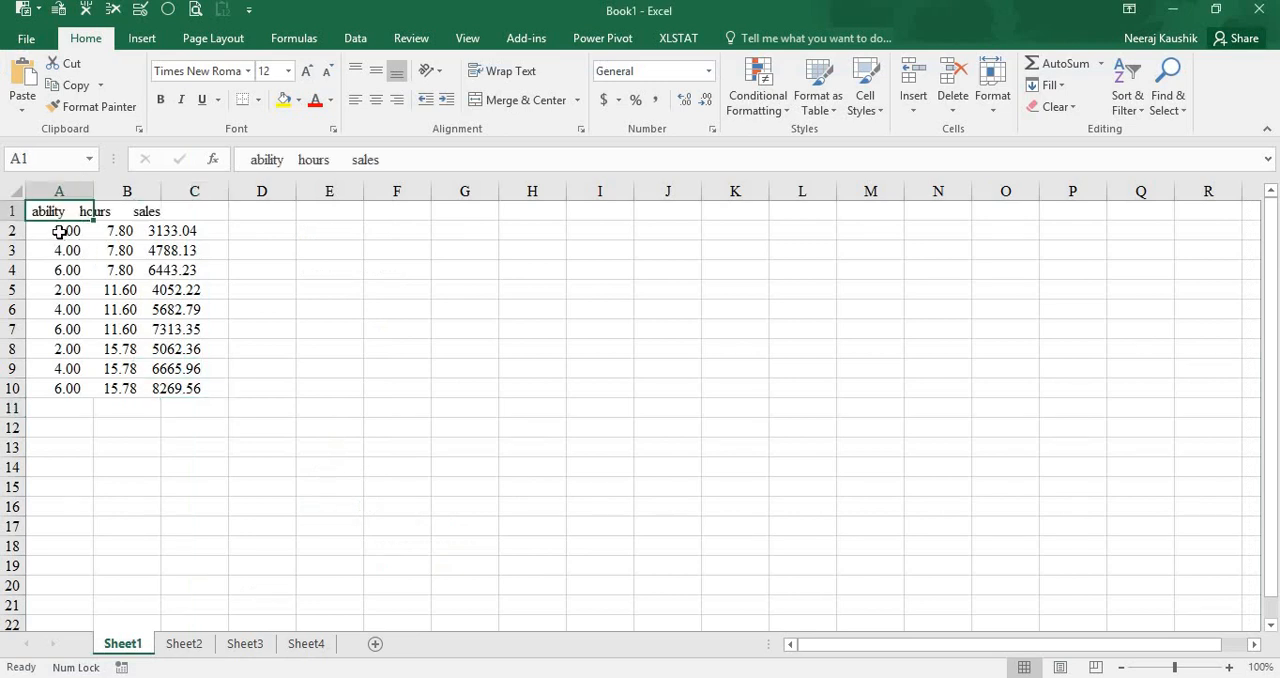
pyautogui.click(248, 157)
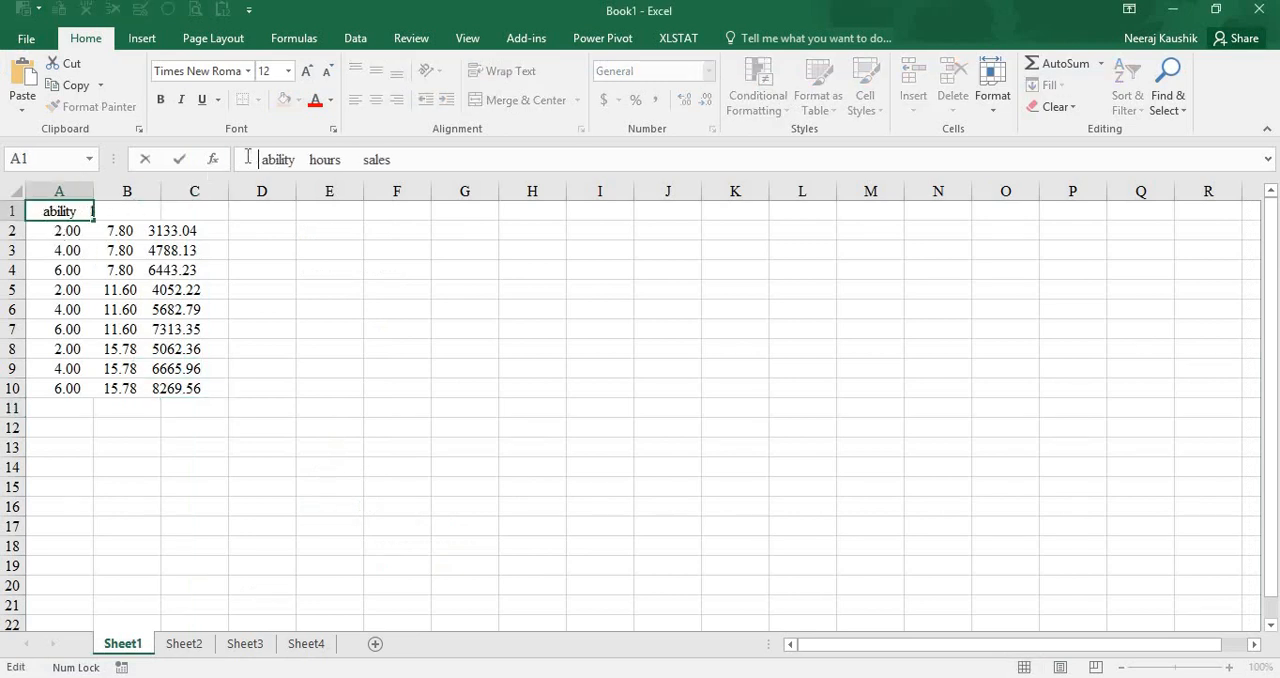
pyautogui.click(234, 486)
# - Split A1:A10 into separate ability, hours and sales columns with Text to Columns, using the suggested fixed-width breaks
pyautogui.moveTo(62, 212); pyautogui.dragTo(92, 388)
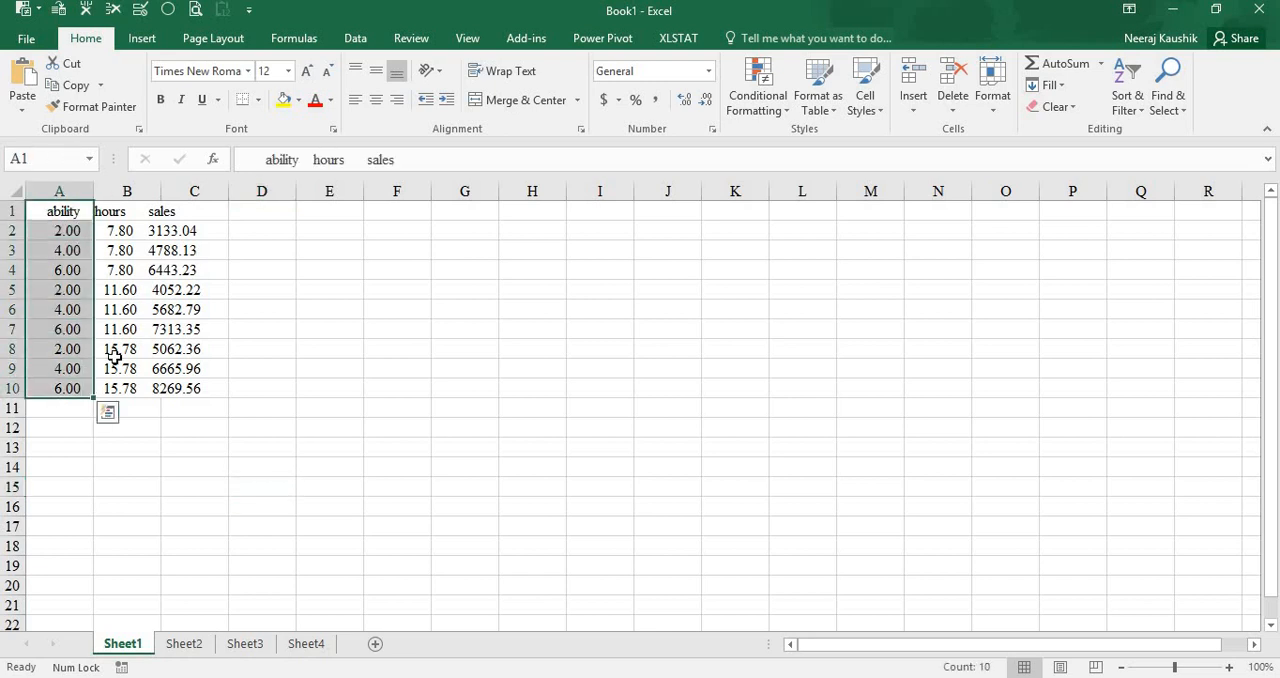
pyautogui.click(355, 38)
pyautogui.click(580, 115)
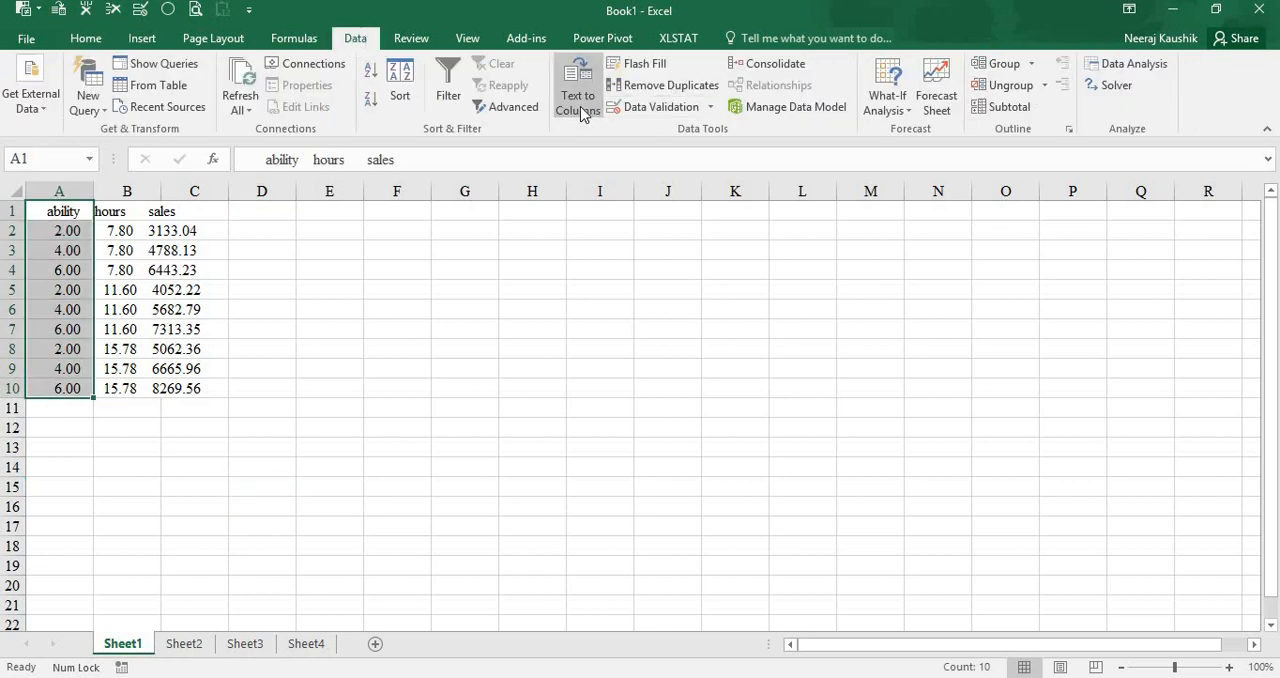
pyautogui.click(466, 484)
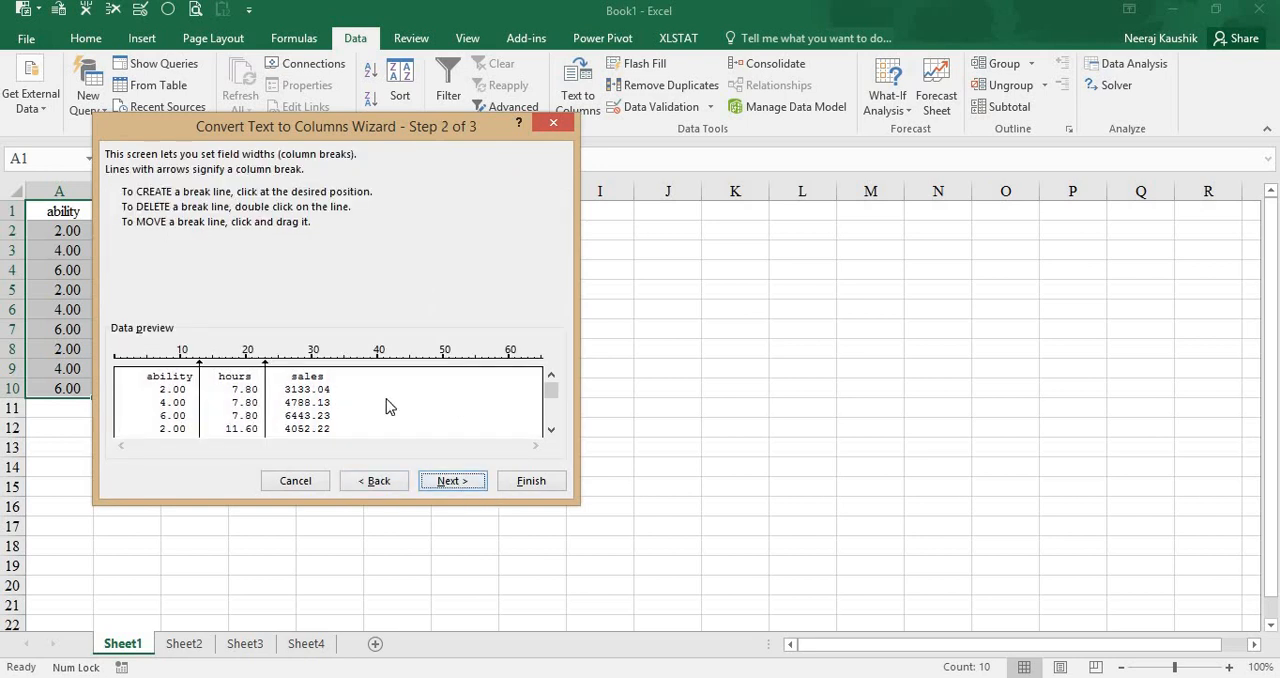
pyautogui.click(537, 488)
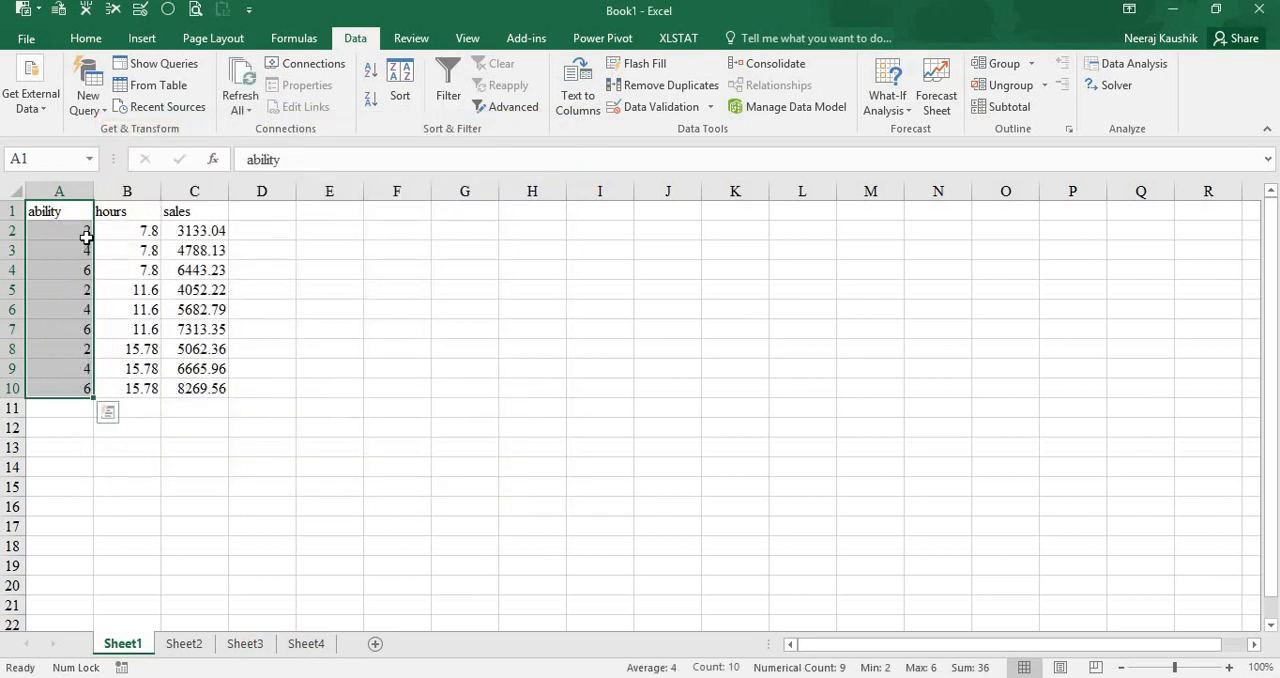
# - Copy the values in A2:C10 and paste them into a new, empty SPSS dataset
pyautogui.moveTo(80, 232); pyautogui.dragTo(192, 389)
pyautogui.hotkey('ctrl', 'c')
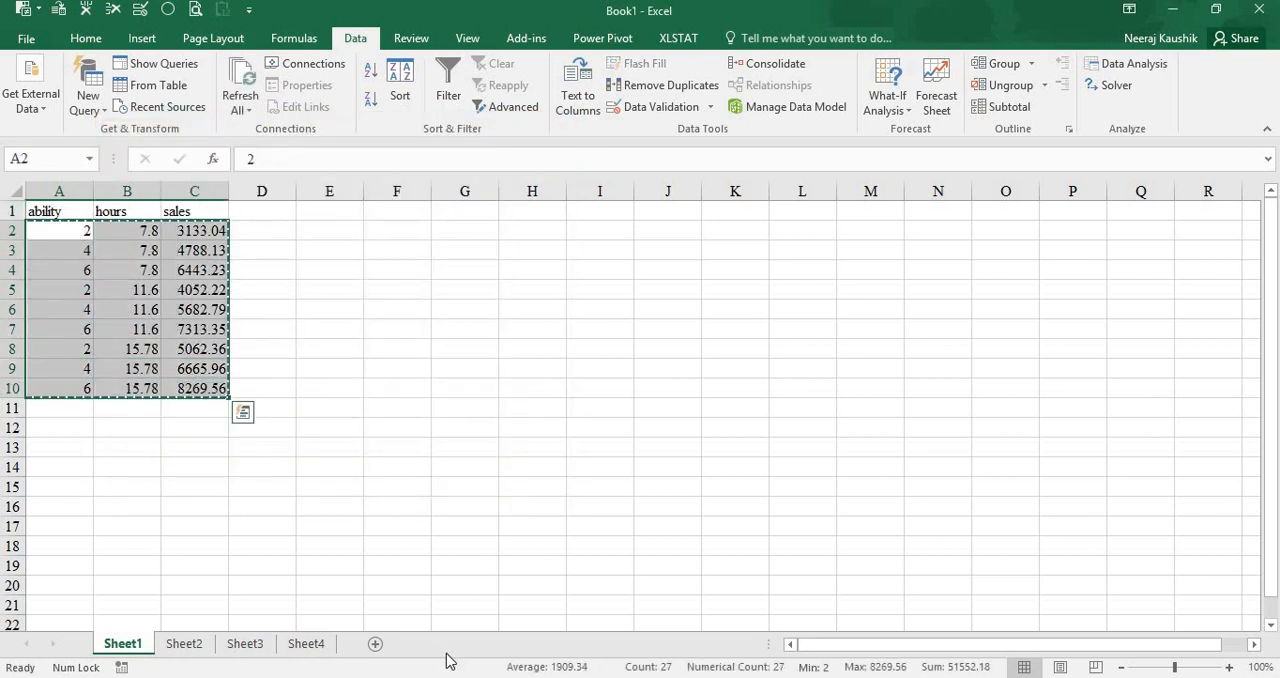
pyautogui.moveTo(591, 623)
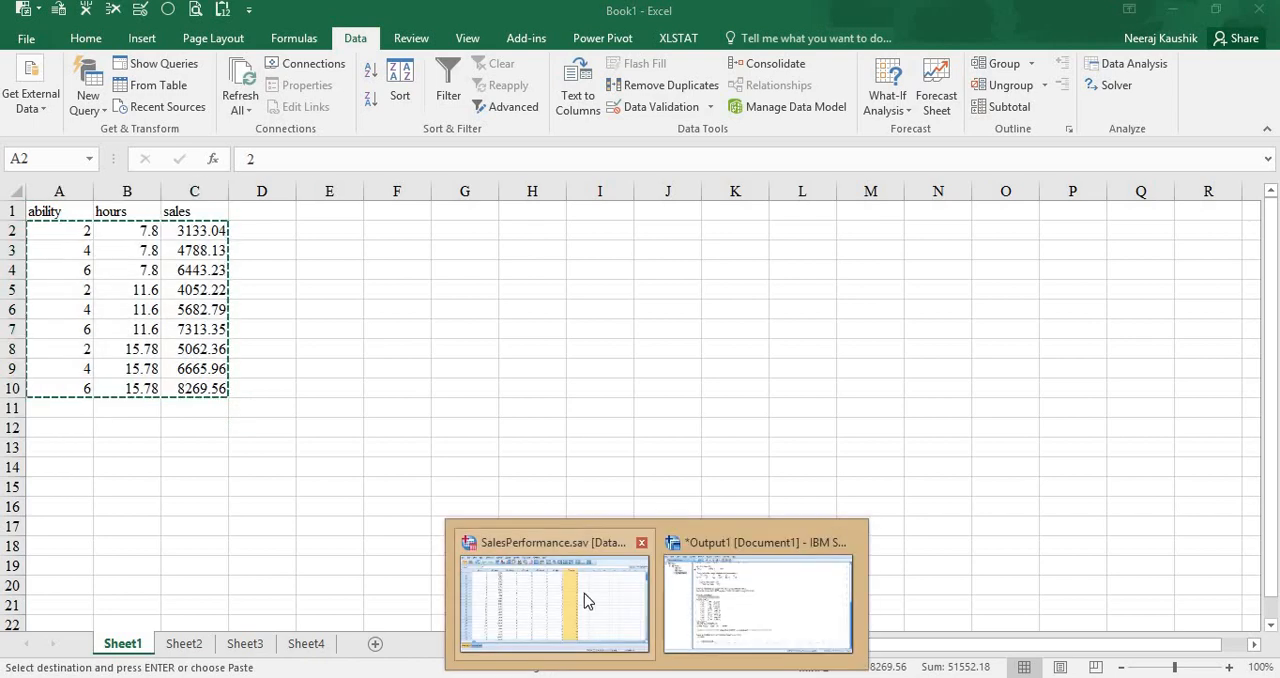
pyautogui.click(584, 593)
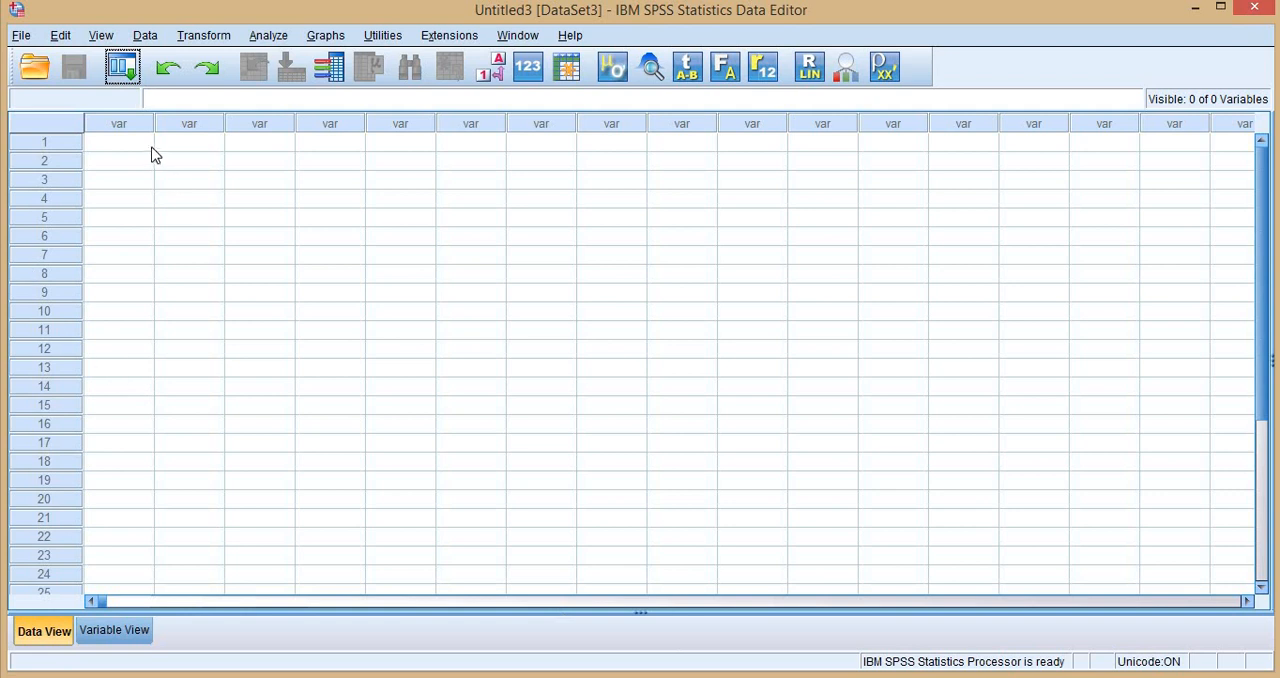
pyautogui.click(152, 148)
pyautogui.hotkey('ctrl', 'v')
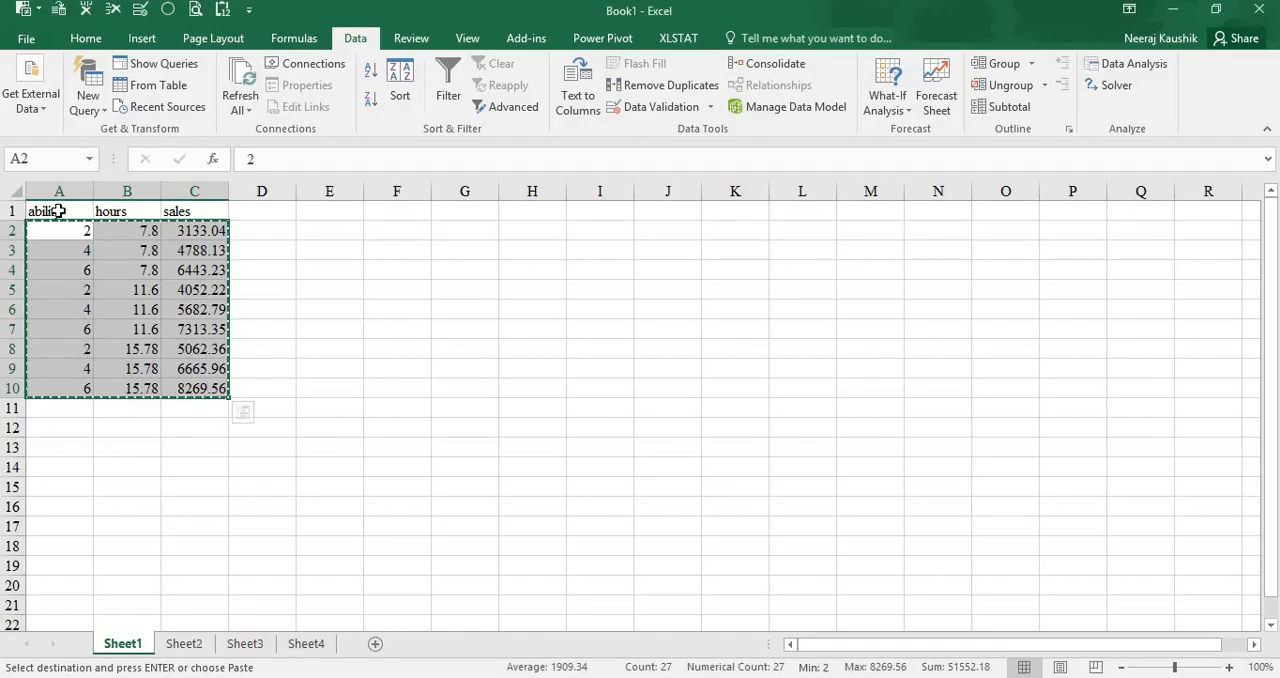
# - Paste the headers from A1:C1 transposed into E2:E4 in Excel and copy the resulting vertical list of names
pyautogui.click(58, 211)
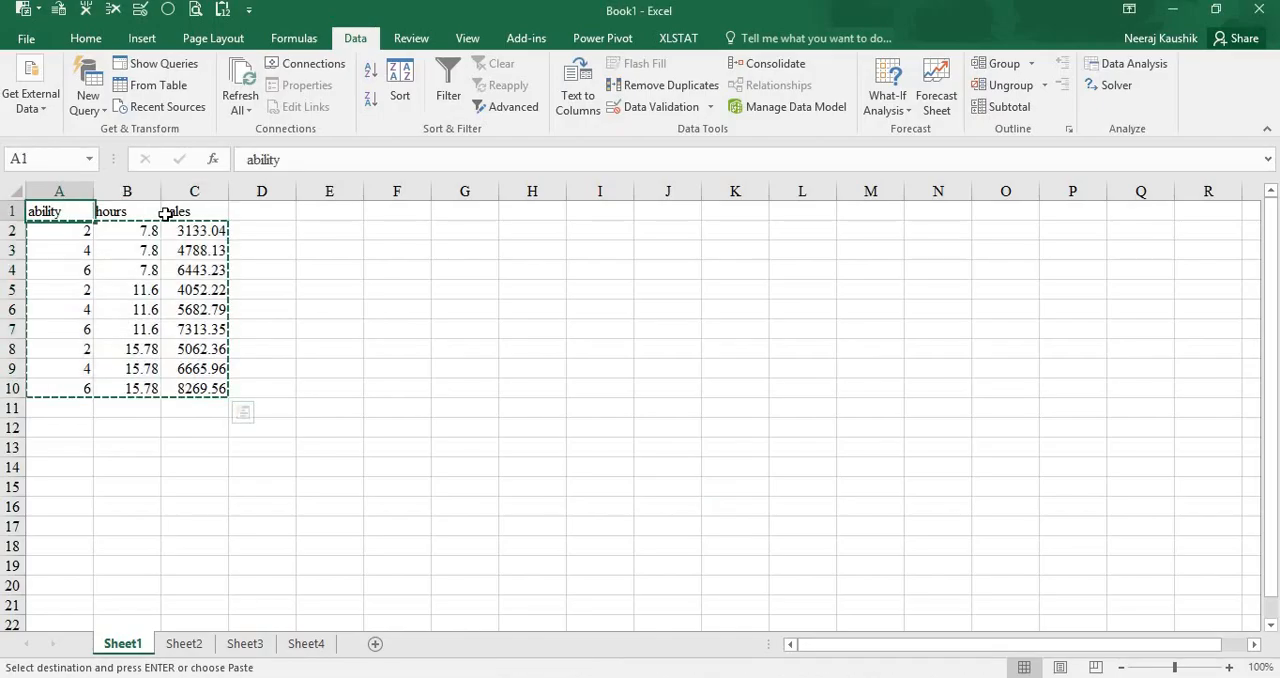
pyautogui.rightClick(334, 227)
pyautogui.click(461, 309)
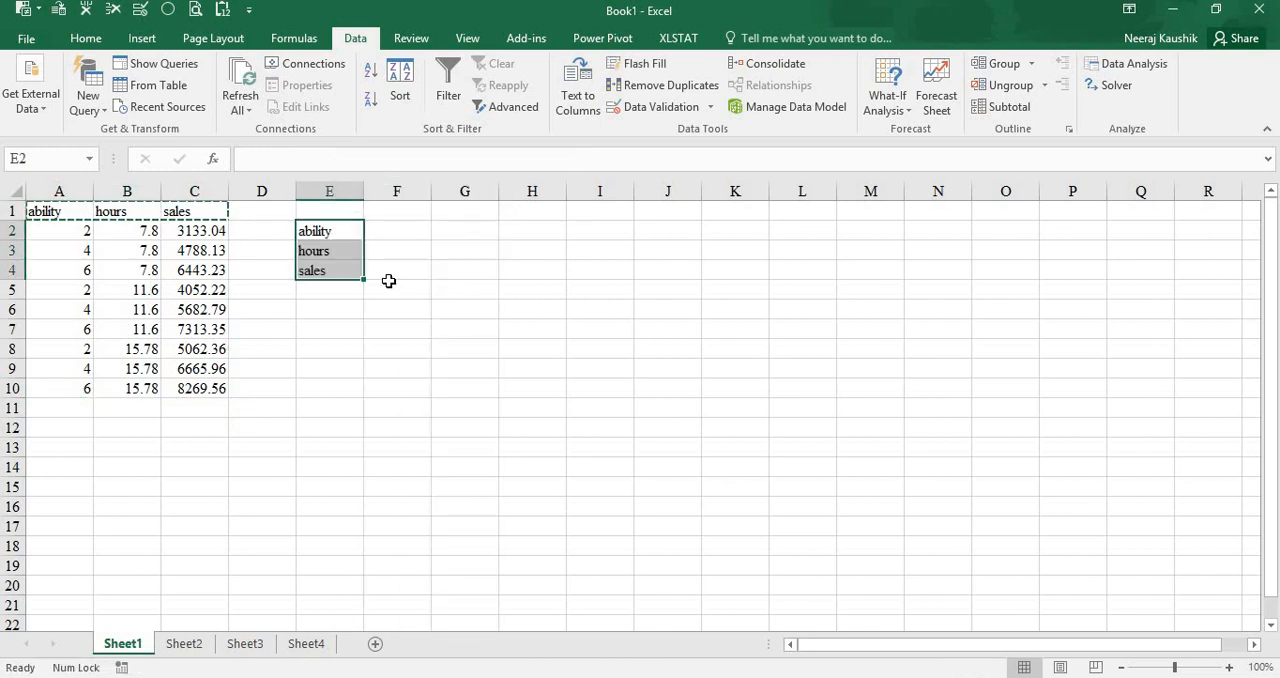
pyautogui.rightClick(335, 238)
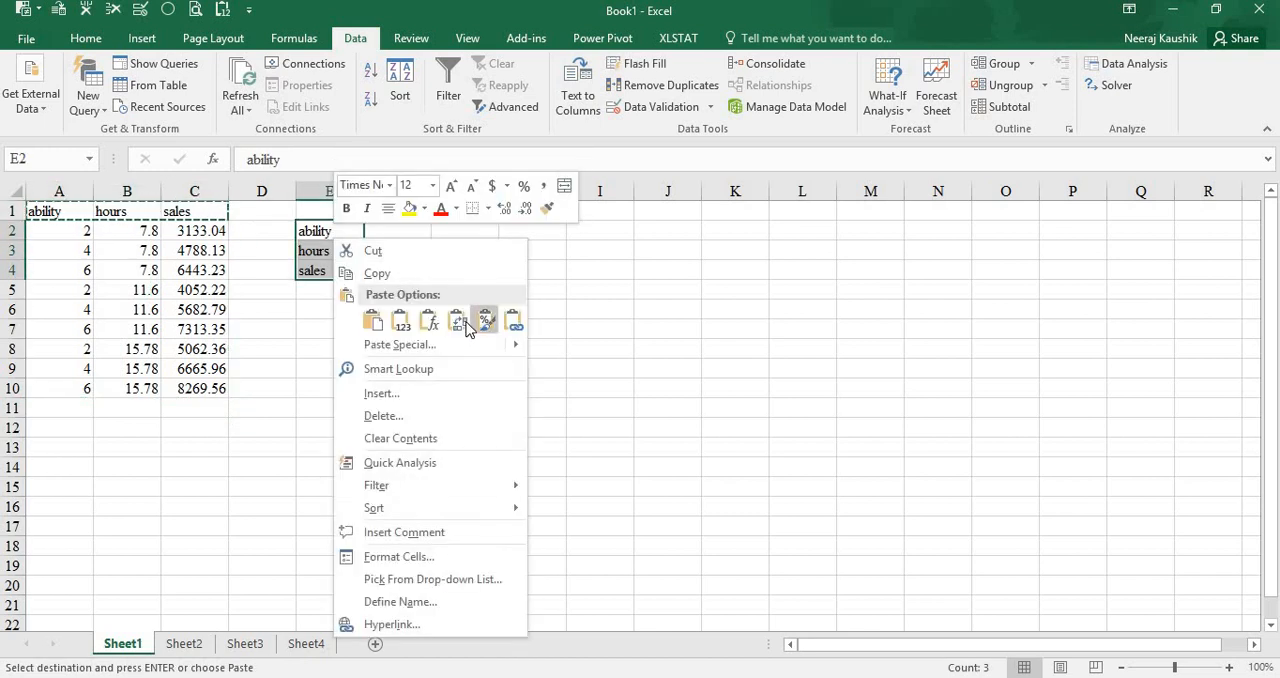
pyautogui.rightClick(332, 236)
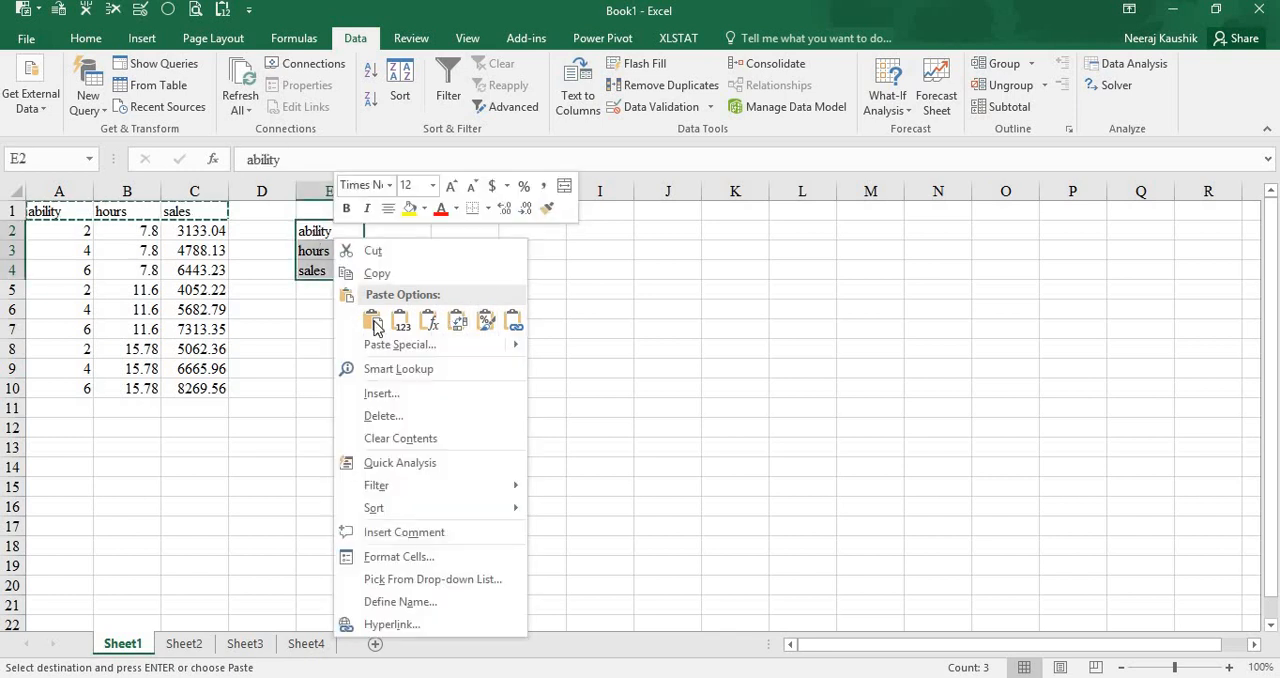
pyautogui.click(376, 274)
# - Switch to the new SPSS dataset and paste ability, hours and sales over its three default variable names
pyautogui.moveTo(586, 606)
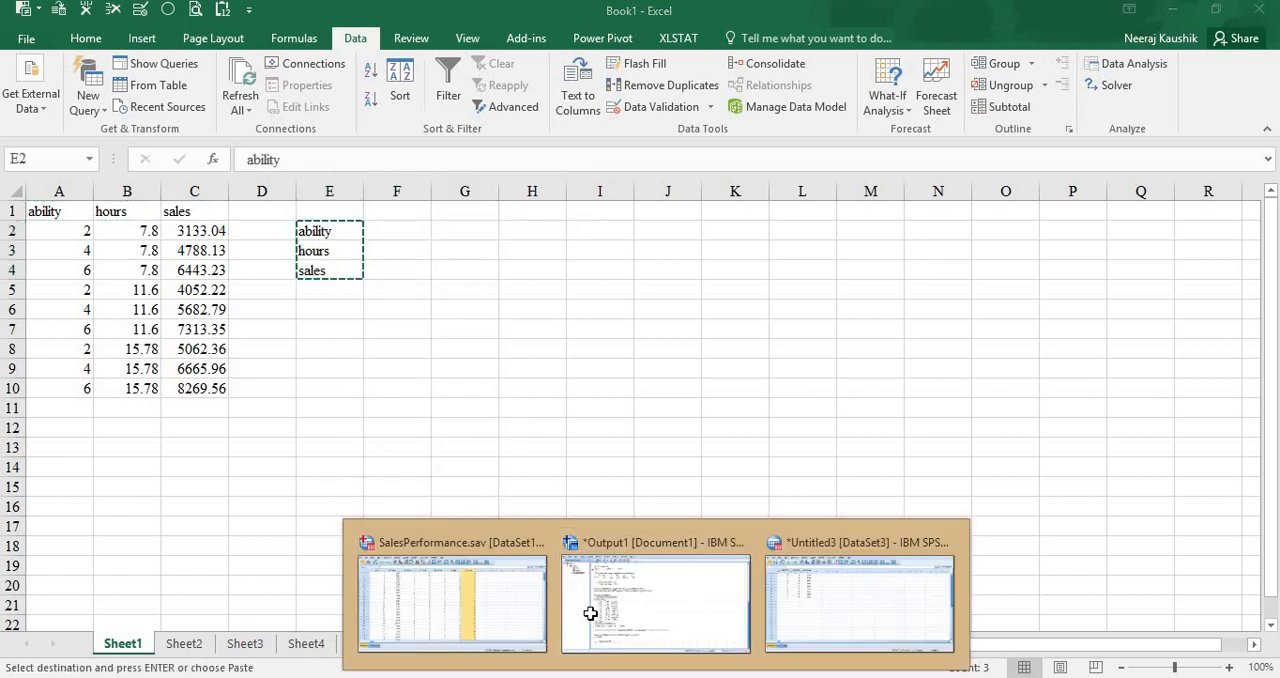
pyautogui.click(826, 599)
pyautogui.click(125, 632)
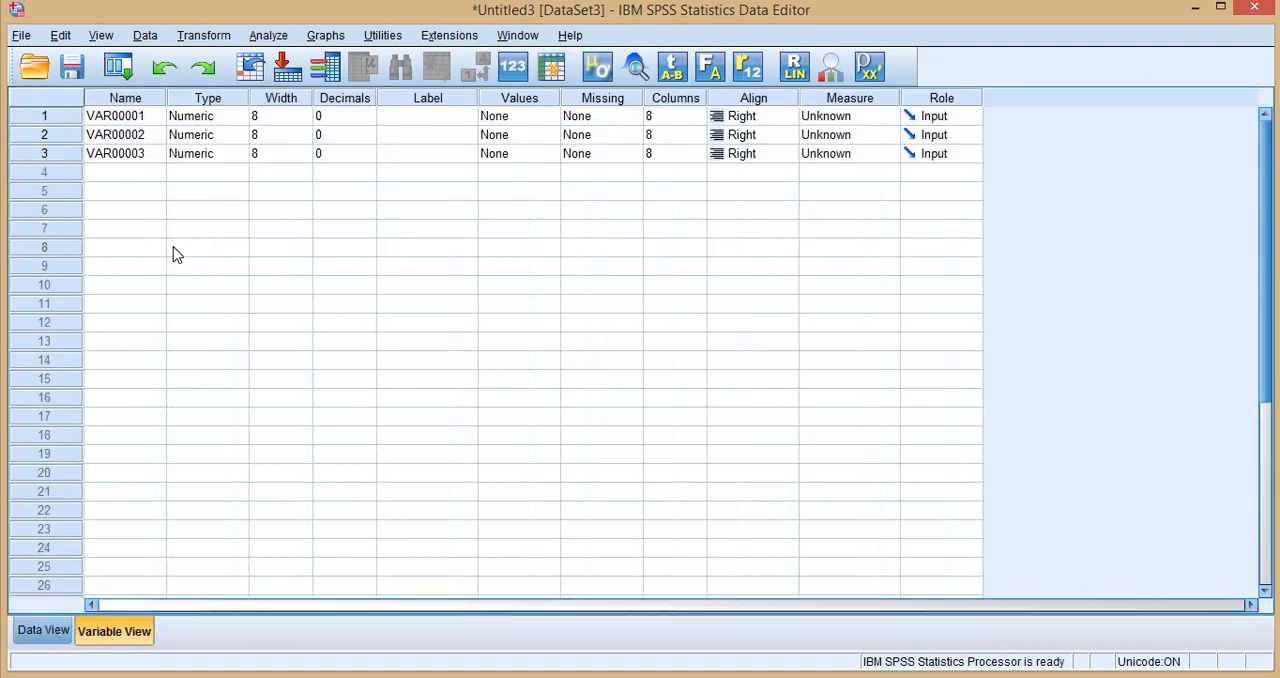
pyautogui.moveTo(142, 121); pyautogui.dragTo(149, 151)
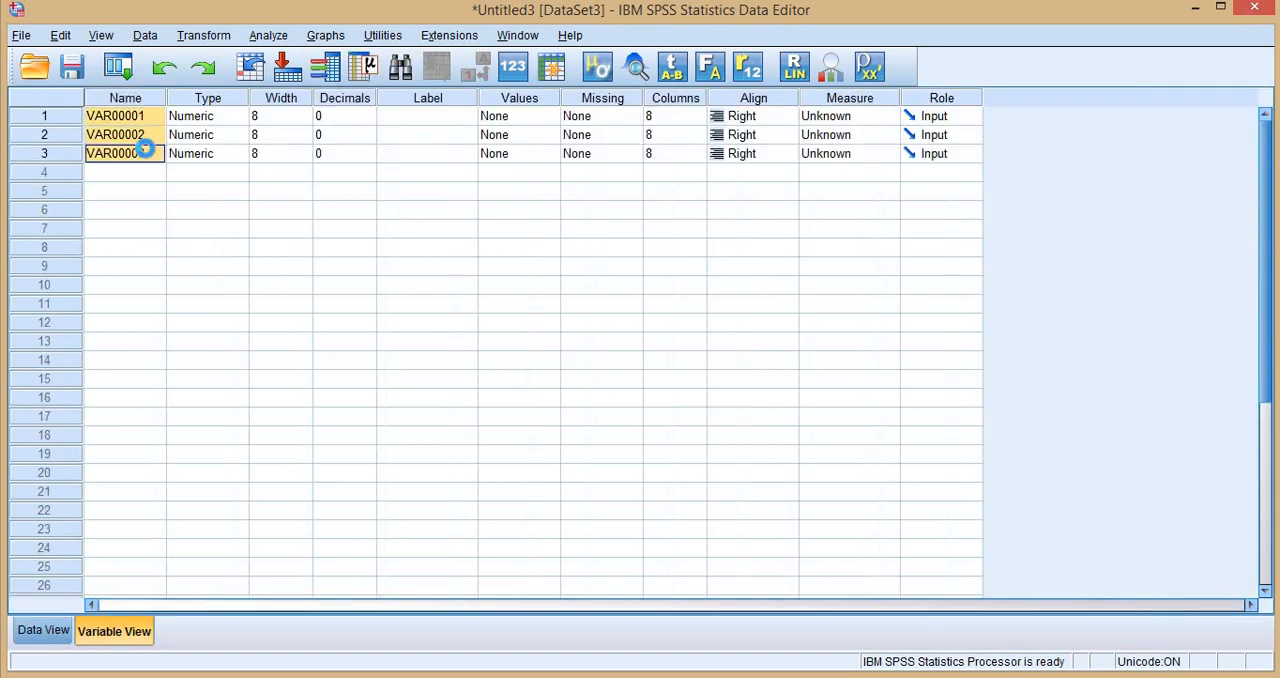
pyautogui.hotkey('ctrl', 'v')
pyautogui.click(57, 632)
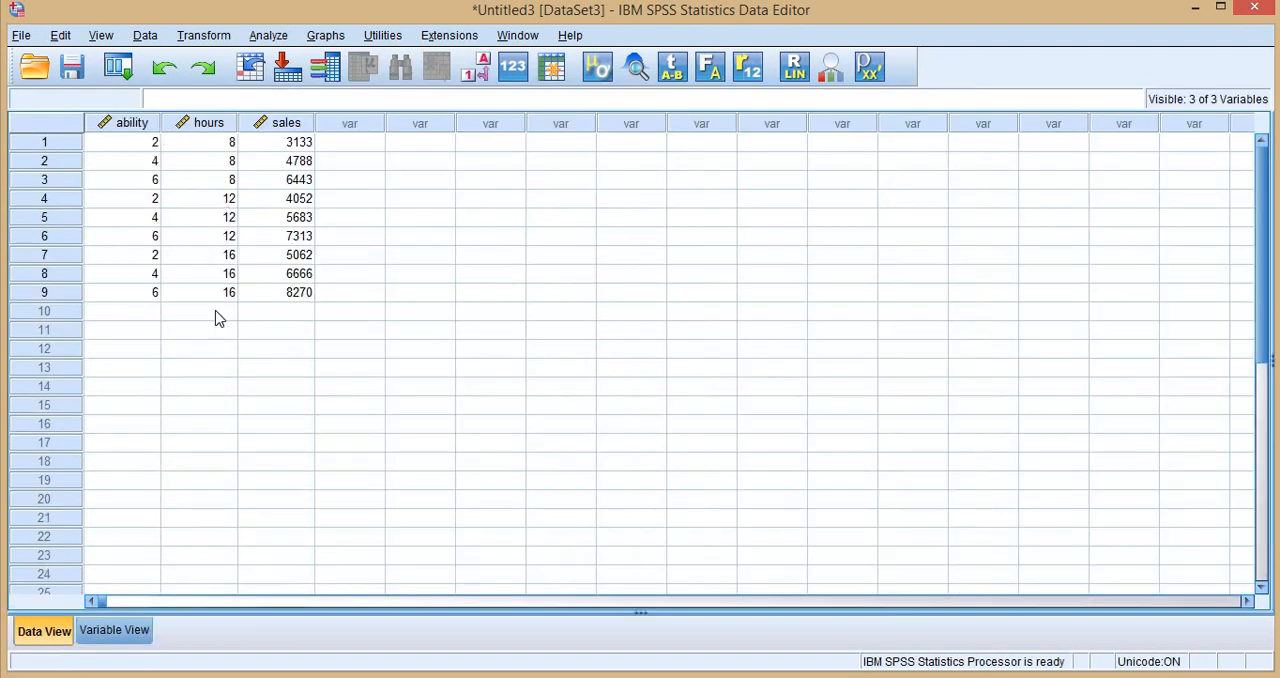
# - Check the plot data in the PROCESS output, then start a multiple line chart of the new dataset using summaries for groups of cases
pyautogui.moveTo(723, 603)
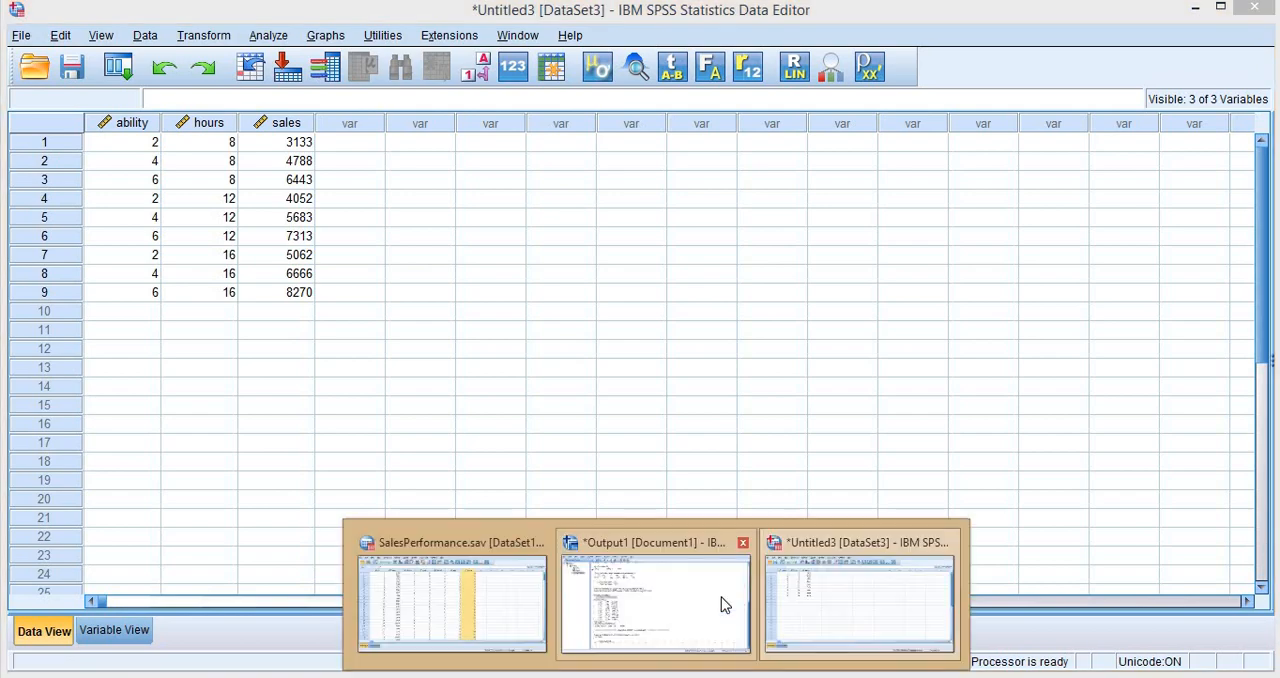
pyautogui.click(626, 606)
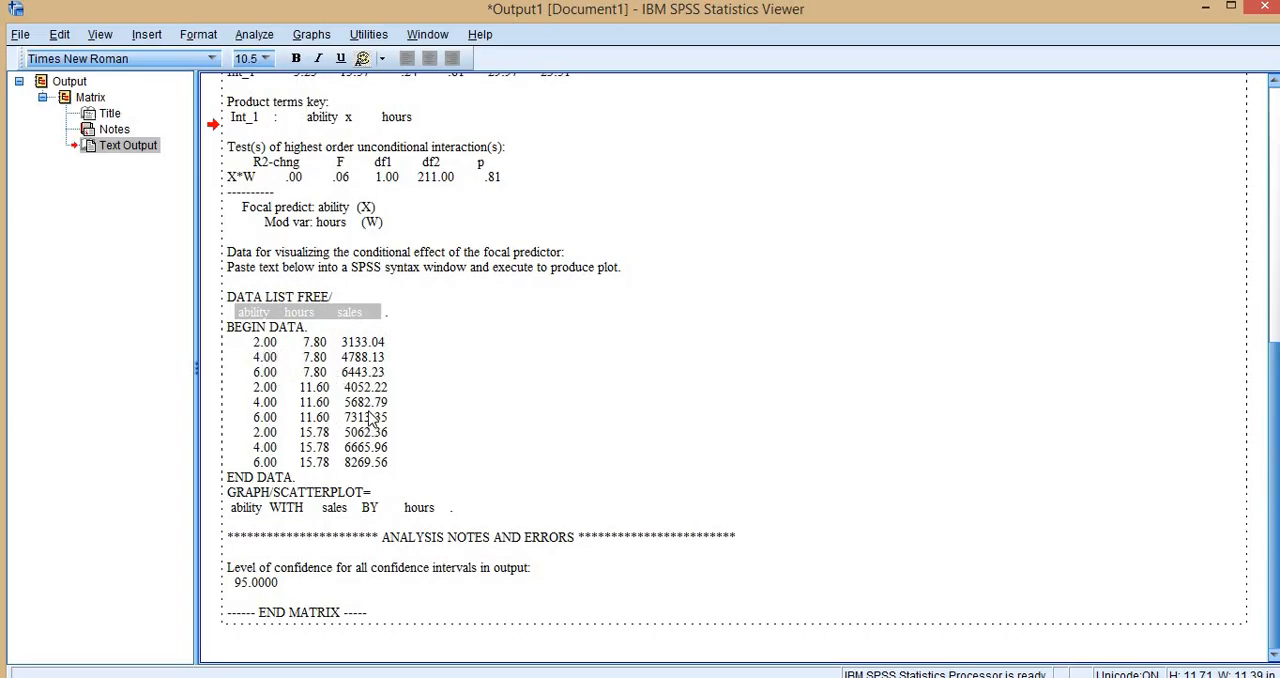
pyautogui.hotkey('alt', 'Tab')
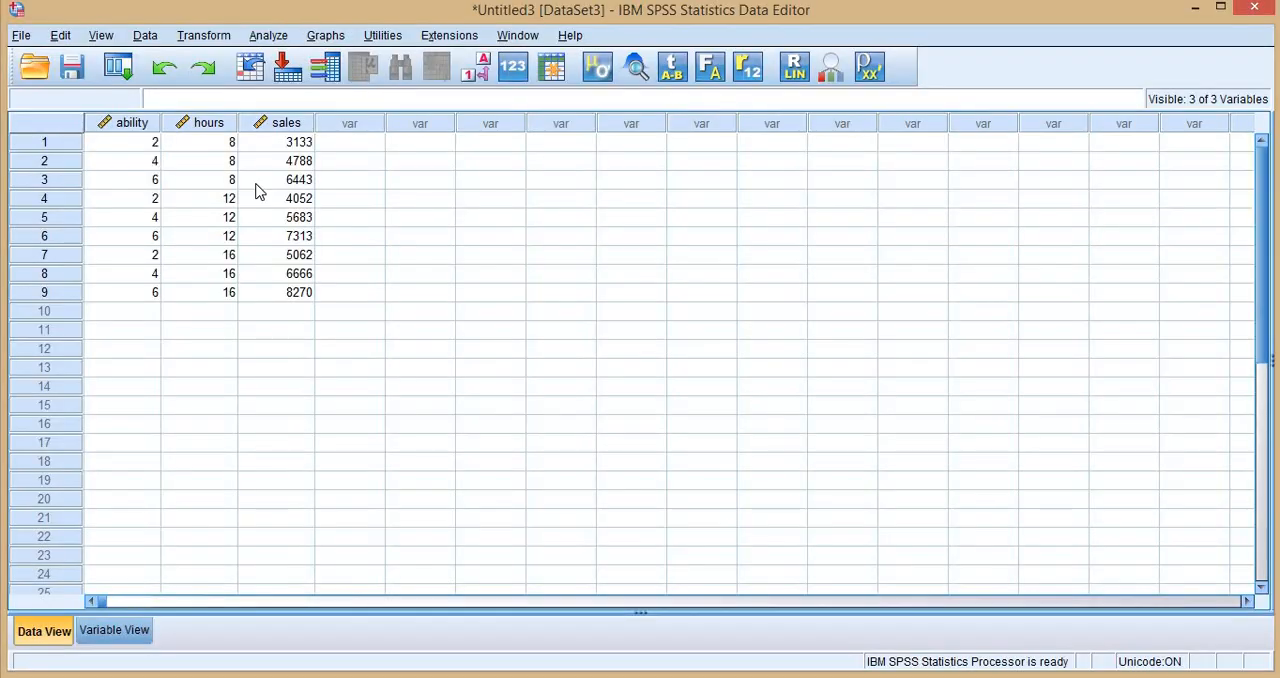
pyautogui.click(327, 36)
pyautogui.moveTo(520, 201)
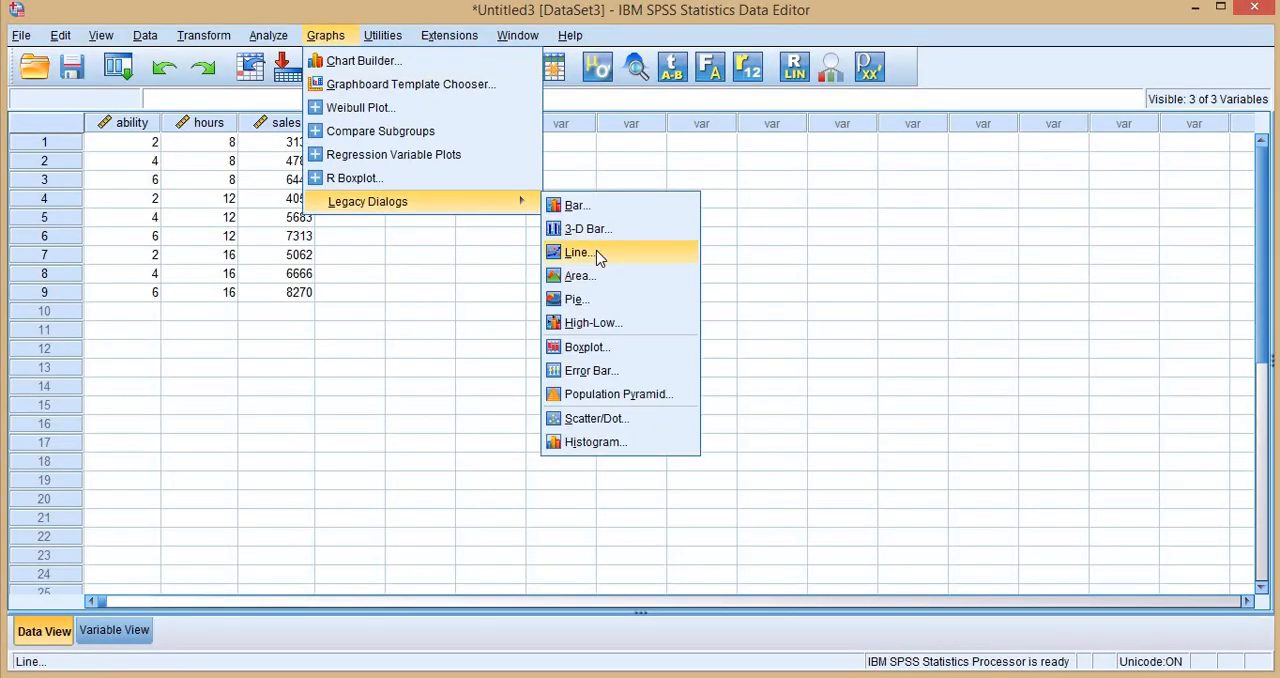
pyautogui.click(598, 258)
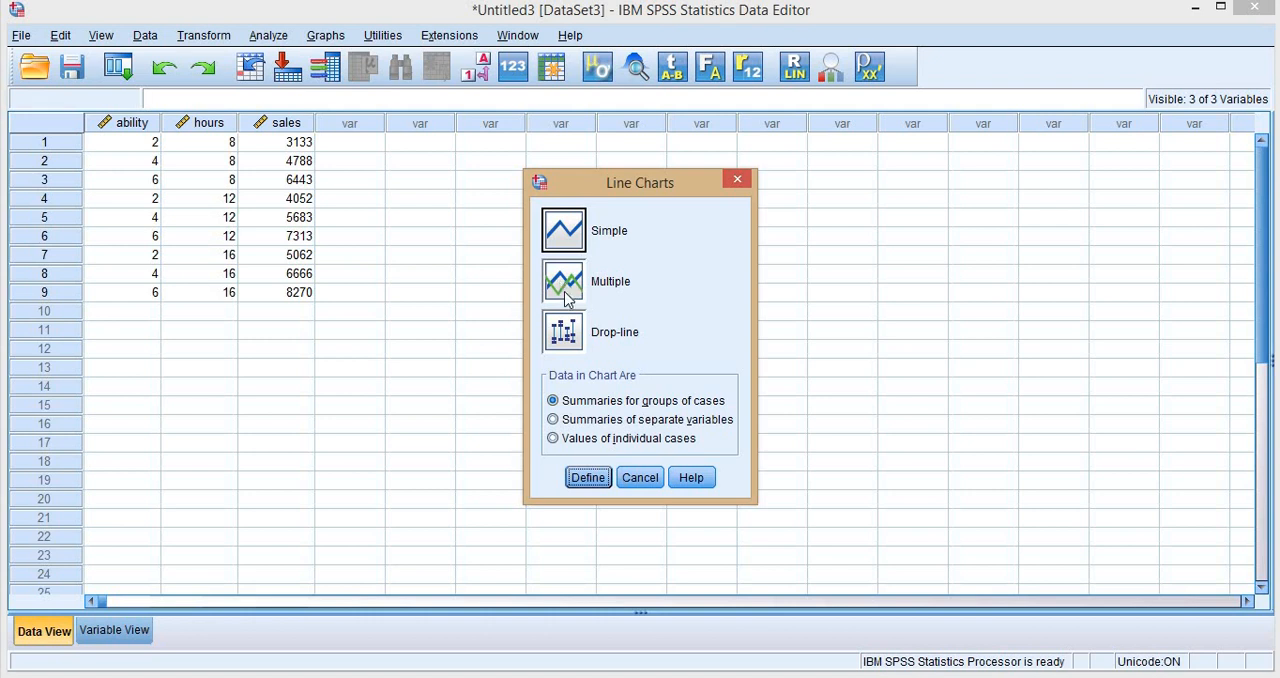
pyautogui.click(569, 287)
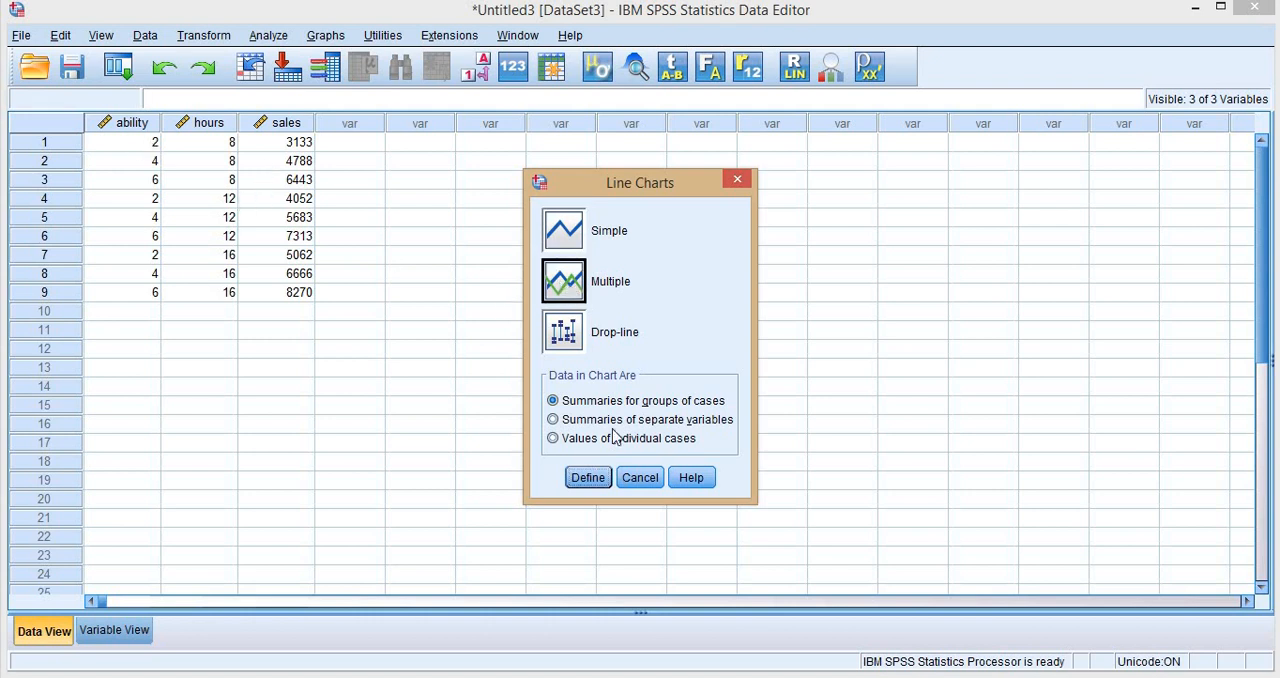
pyautogui.click(588, 478)
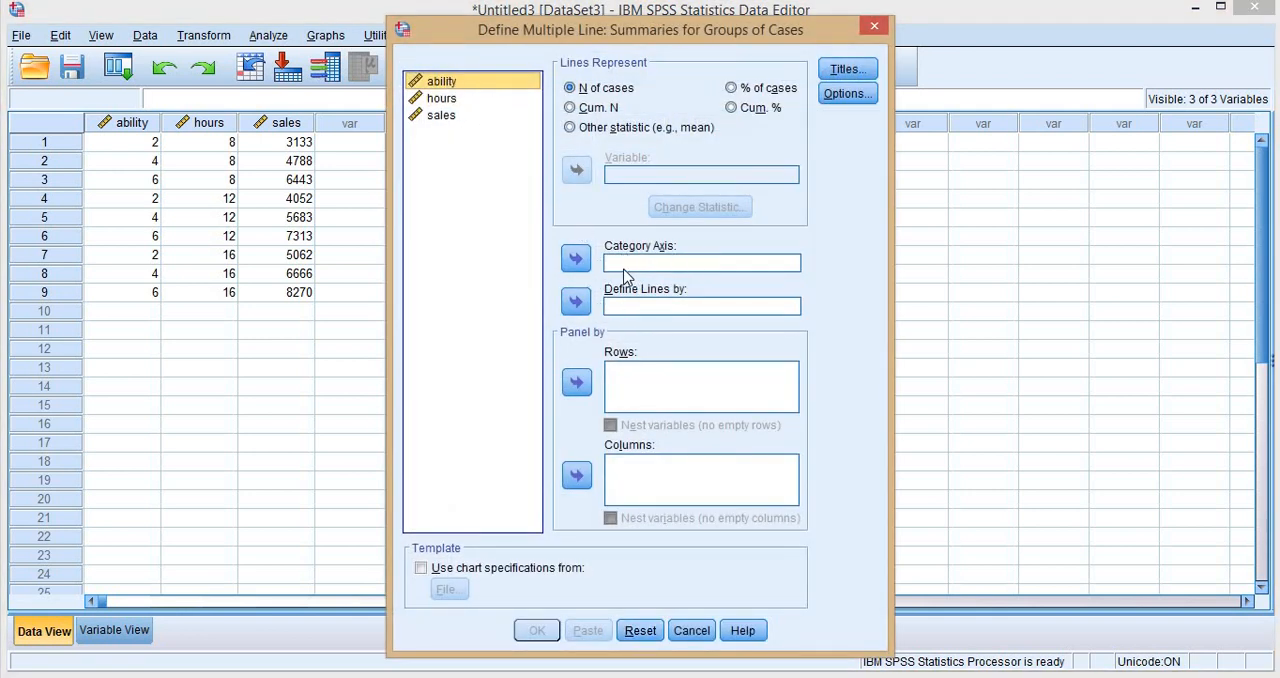
# - Create the line chart with ability on the category axis, mean of sales as the statistic and lines defined by hours
pyautogui.click(575, 259)
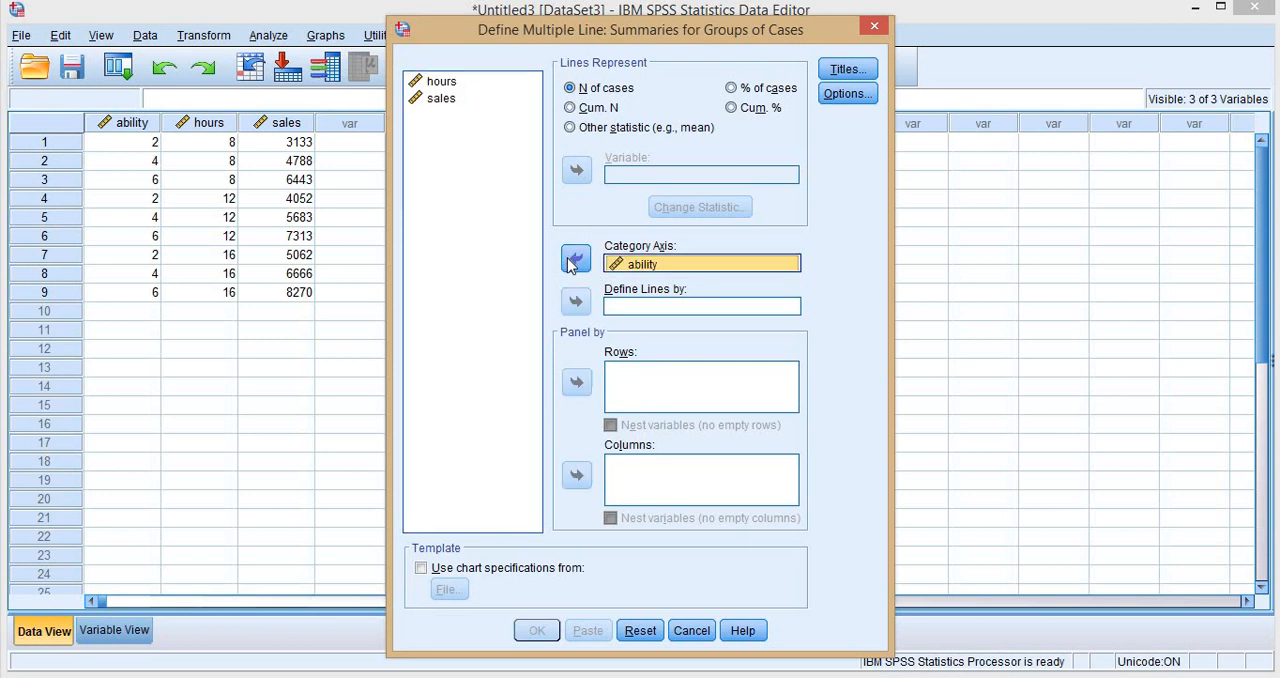
pyautogui.click(620, 127)
pyautogui.click(440, 98)
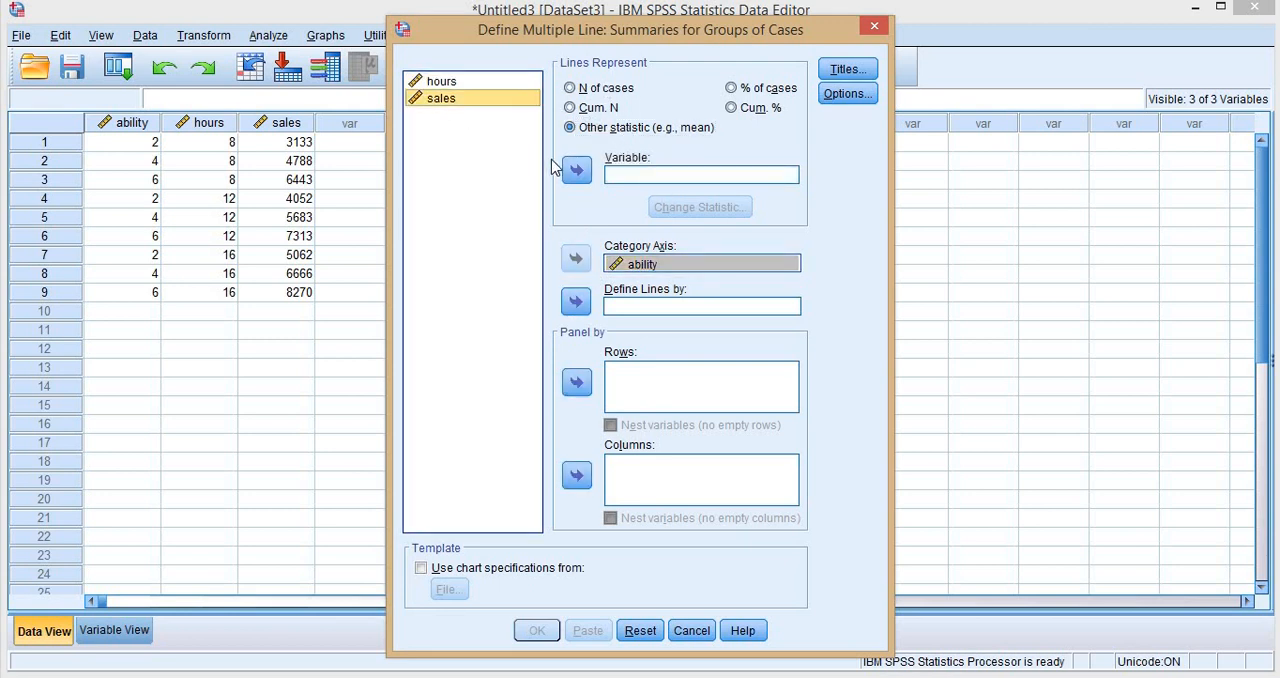
pyautogui.click(578, 171)
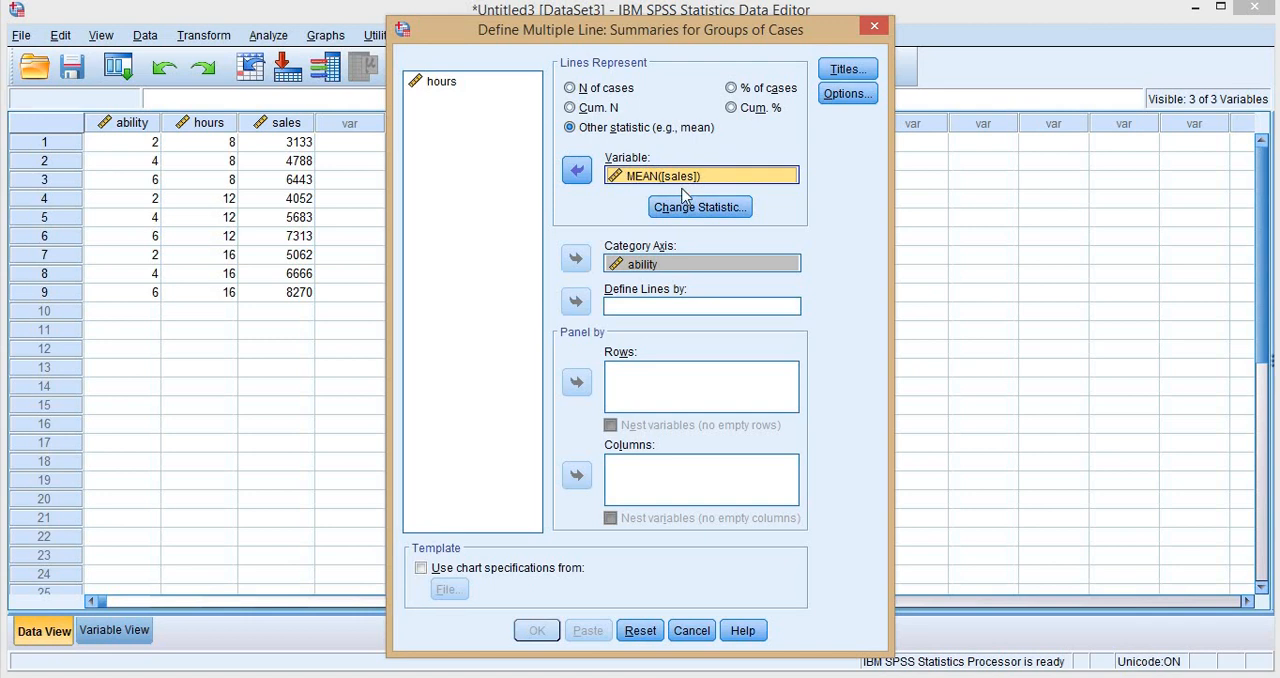
pyautogui.click(459, 83)
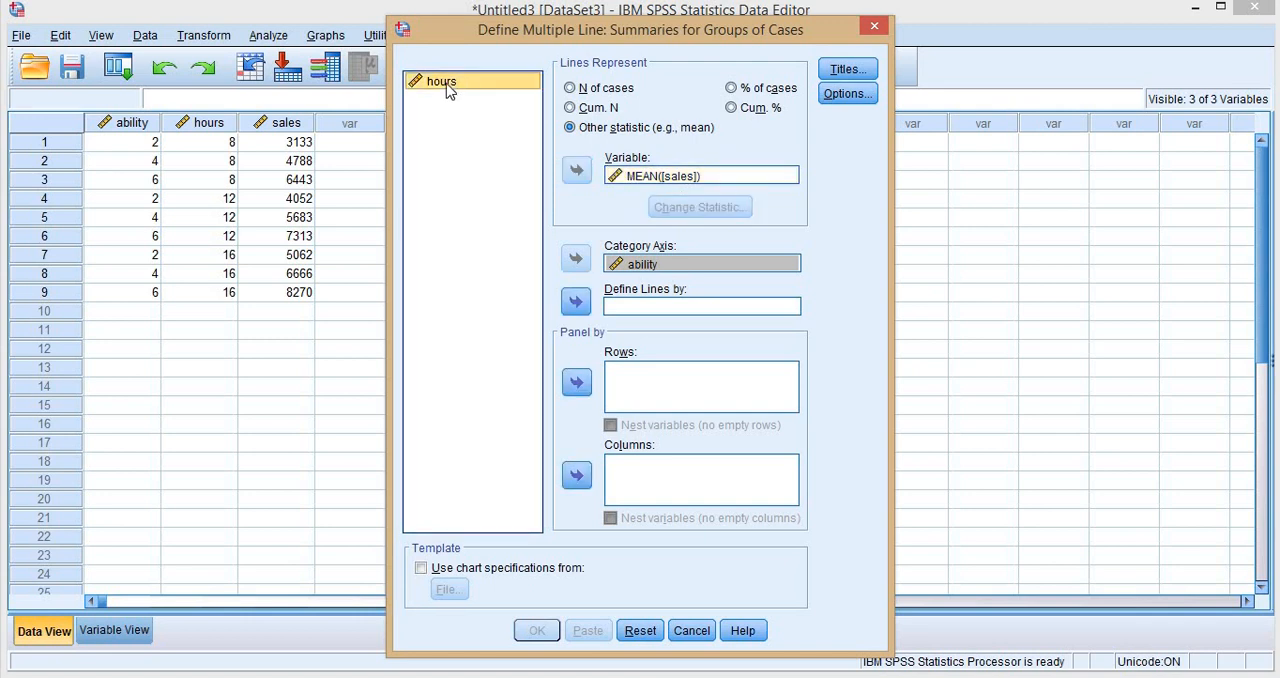
pyautogui.click(576, 301)
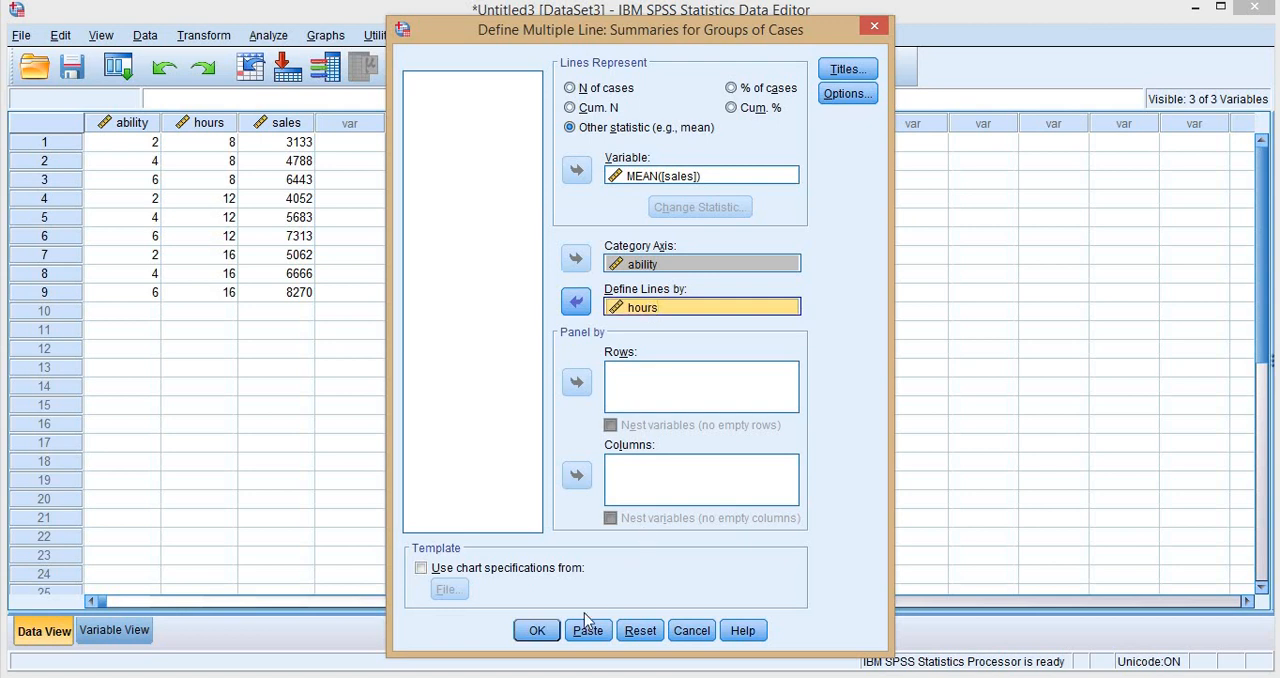
pyautogui.click(540, 630)
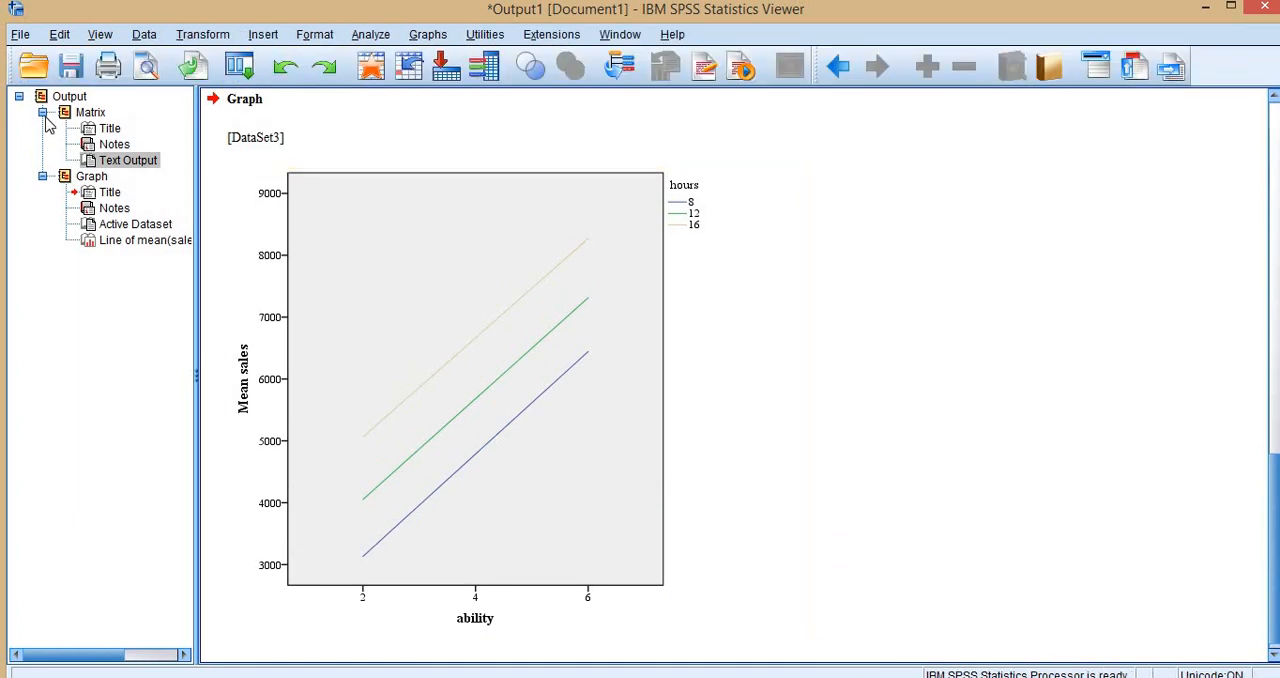
# - Collapse the Matrix and Graph results in the output outline and switch to the SalesPerformance.sav dataset
pyautogui.click(42, 112)
pyautogui.click(42, 128)
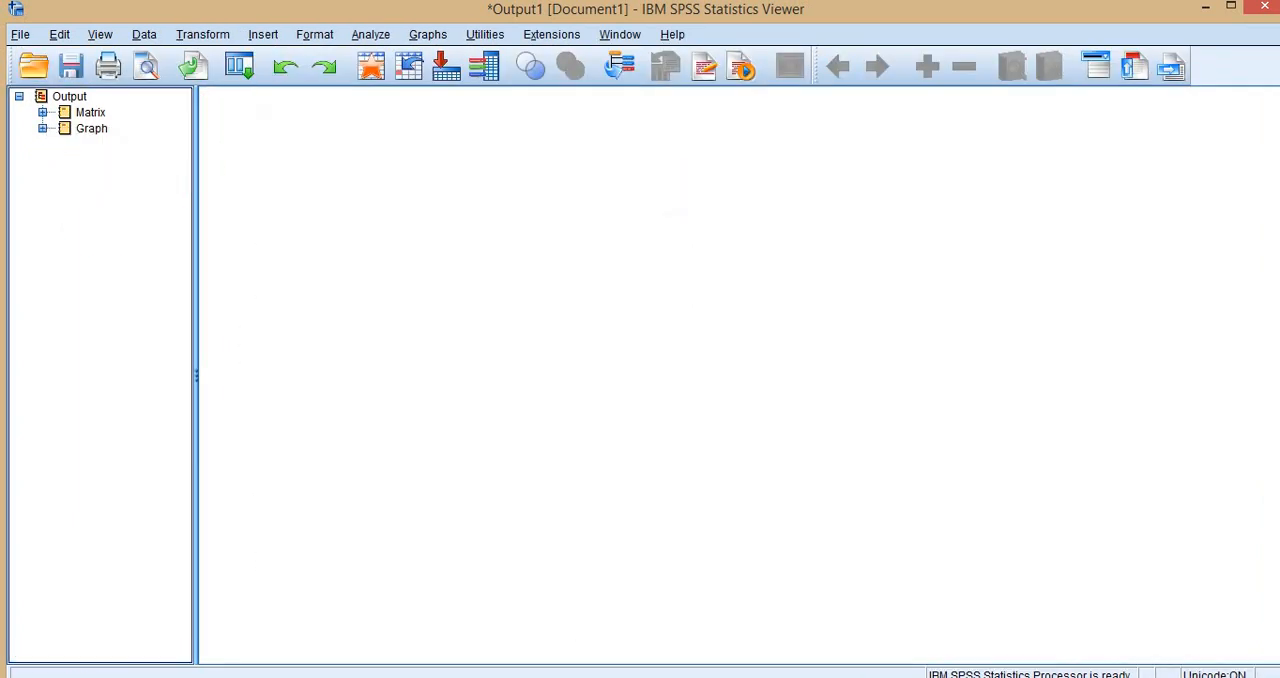
pyautogui.moveTo(671, 589)
pyautogui.click(437, 606)
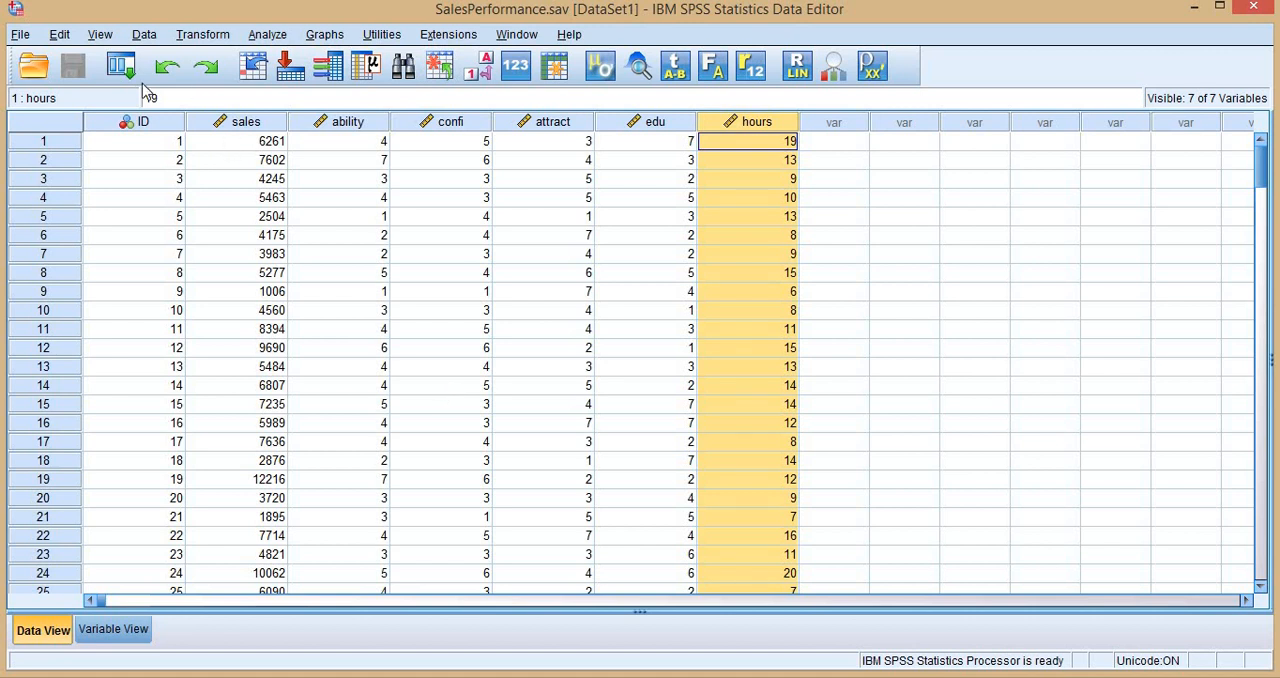
# - Rerun the PROCESS_v4.0 analysis of ability on sales with confi replacing hours as moderator W
pyautogui.click(121, 66)
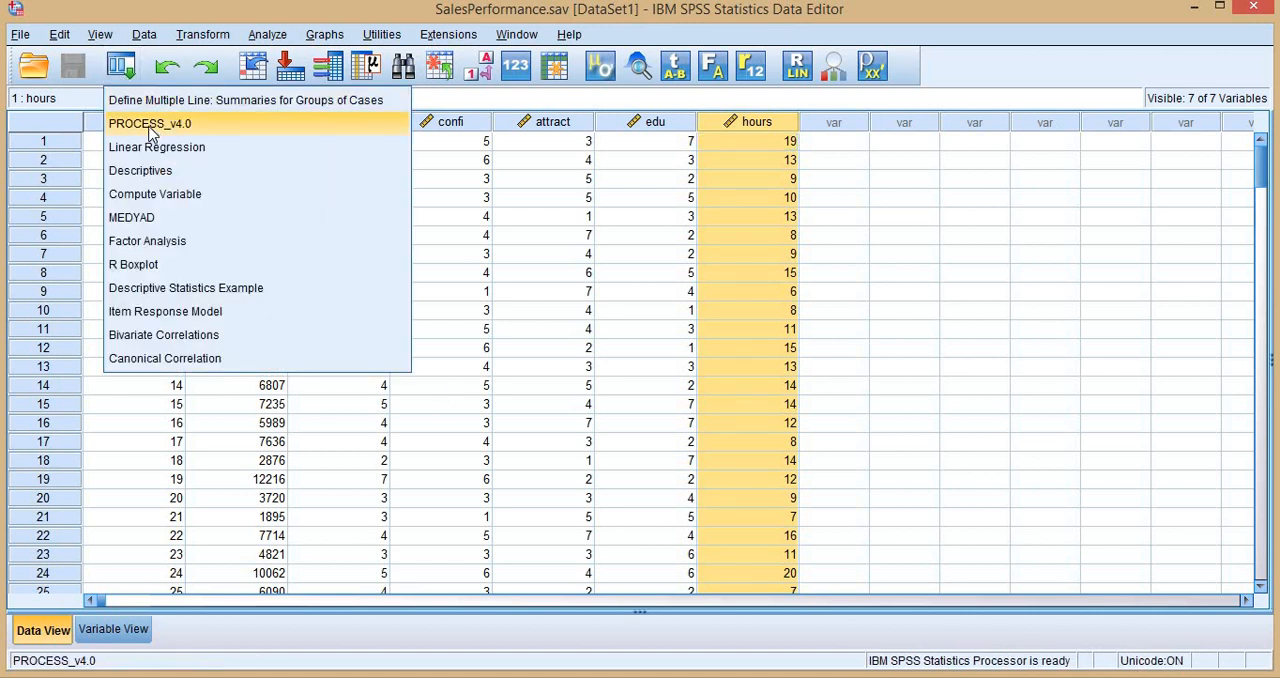
pyautogui.click(150, 124)
pyautogui.doubleClick(690, 483)
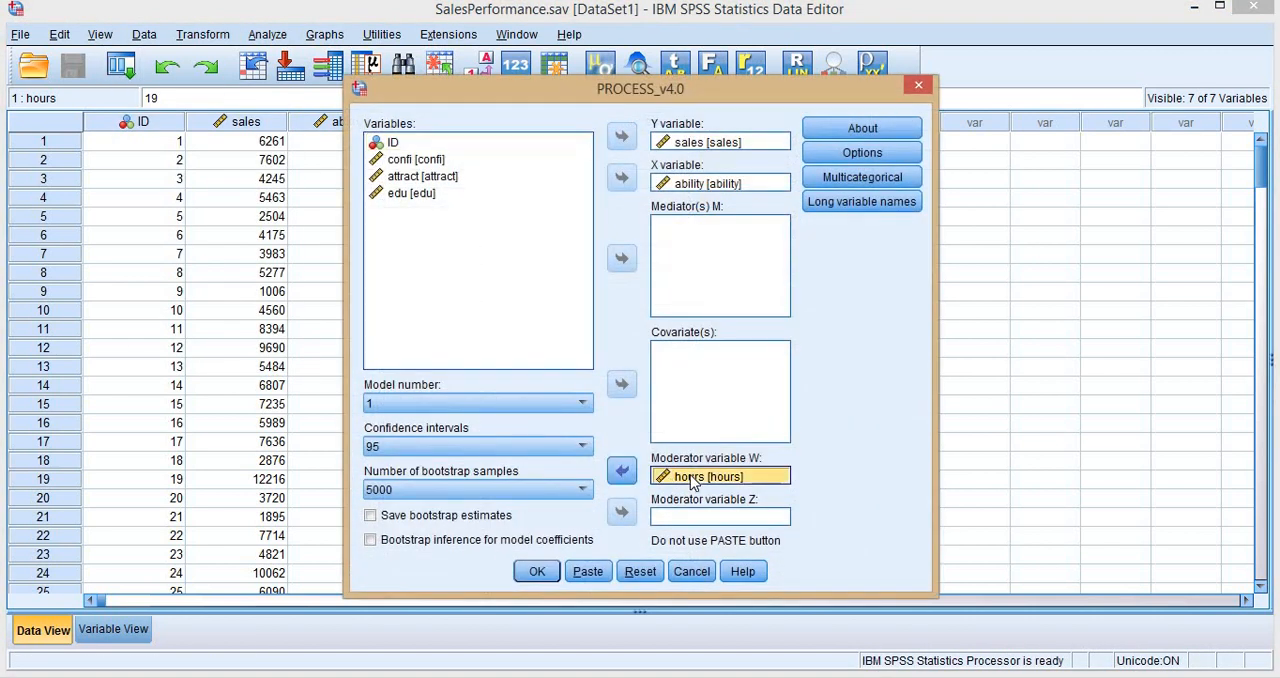
pyautogui.click(435, 162)
pyautogui.click(621, 470)
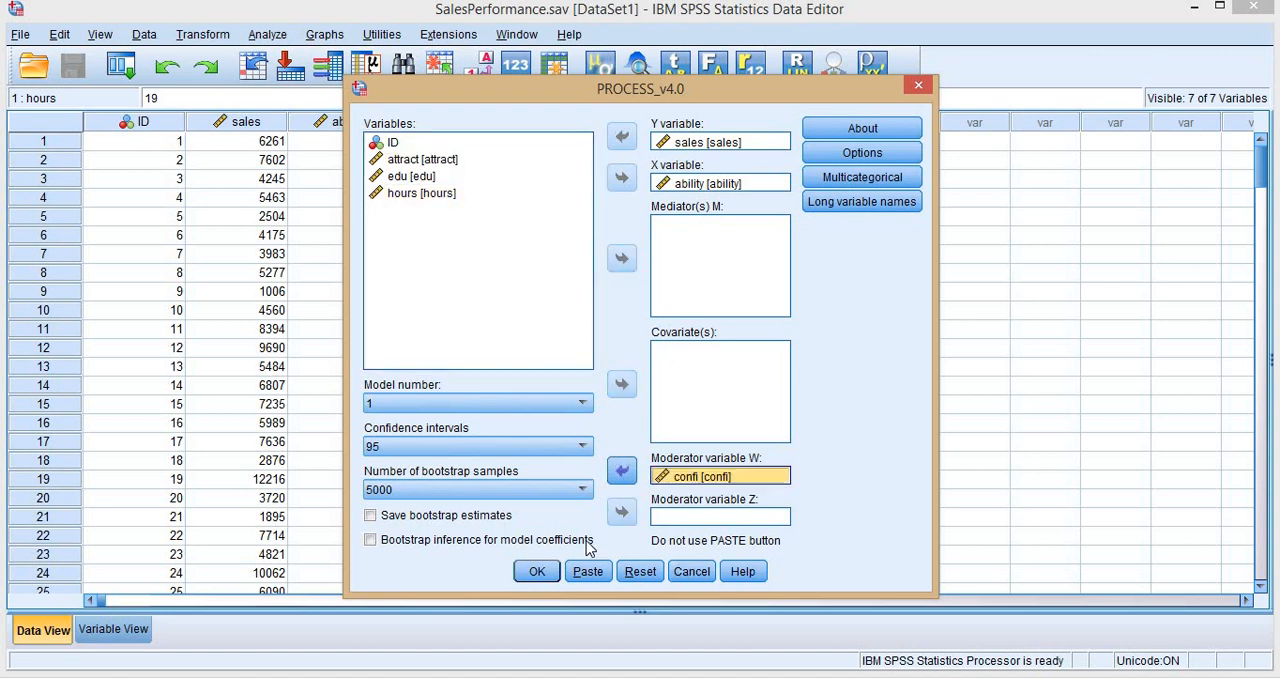
pyautogui.click(537, 572)
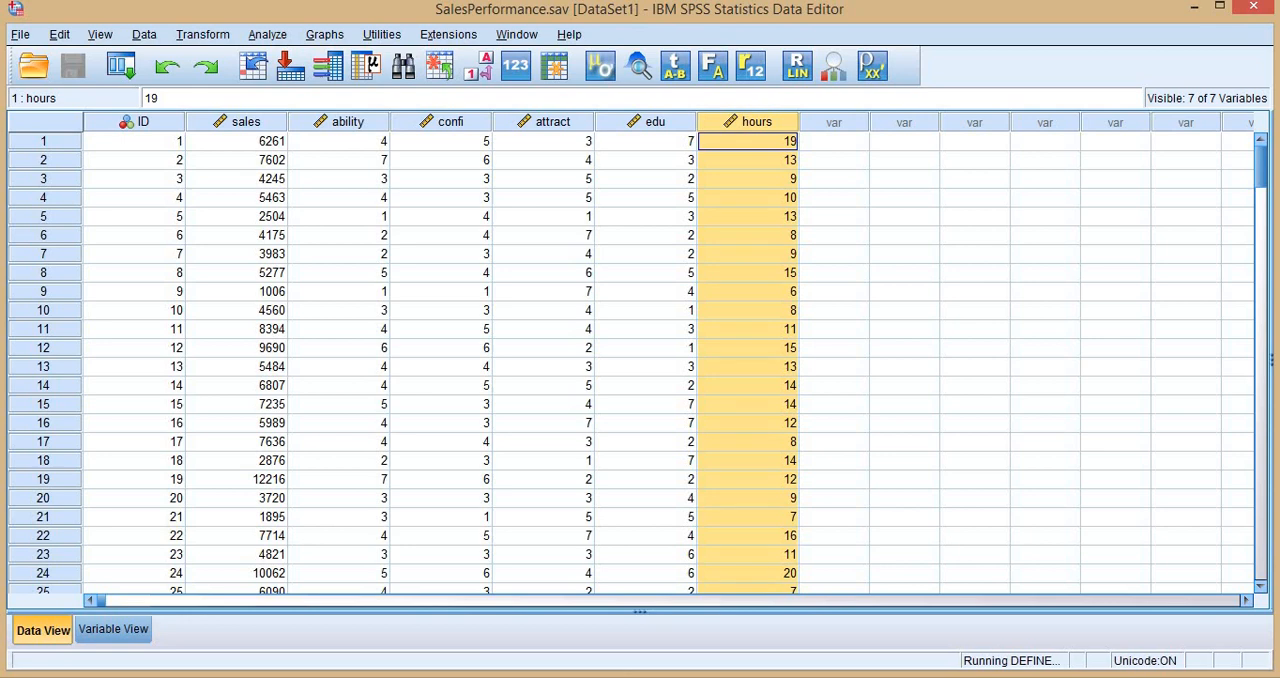
# - Review the ability by confi moderation results in the output viewer and collapse their Matrix entry
pyautogui.click(640, 609)
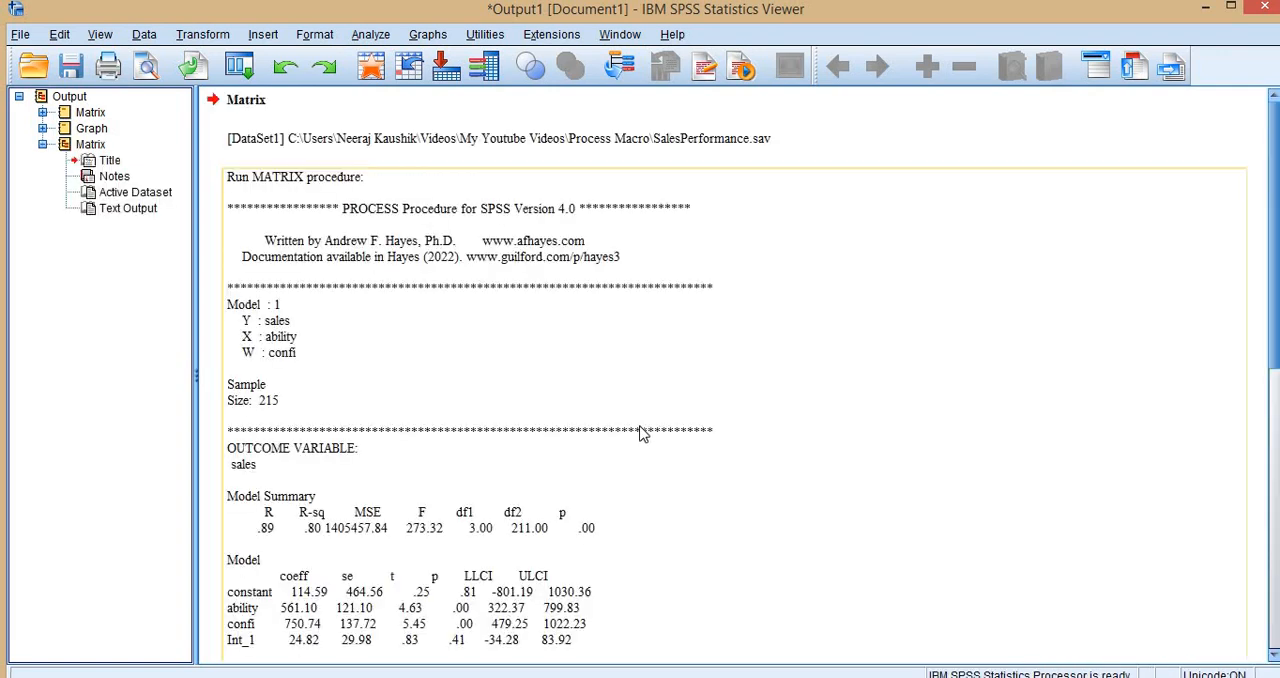
pyautogui.scroll(-2, 577, 441)
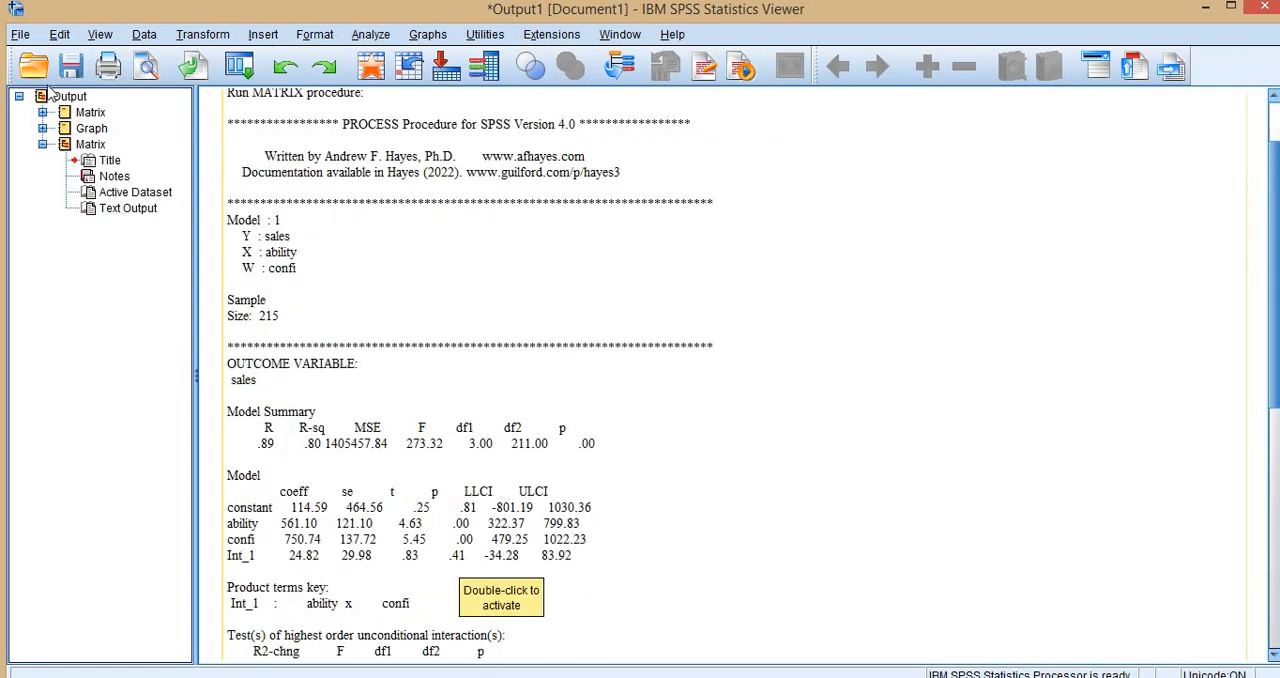
pyautogui.click(42, 144)
# - Rerun the PROCESS_v4.0 analysis with attract replacing confi as moderator W and review the interaction results
pyautogui.click(239, 66)
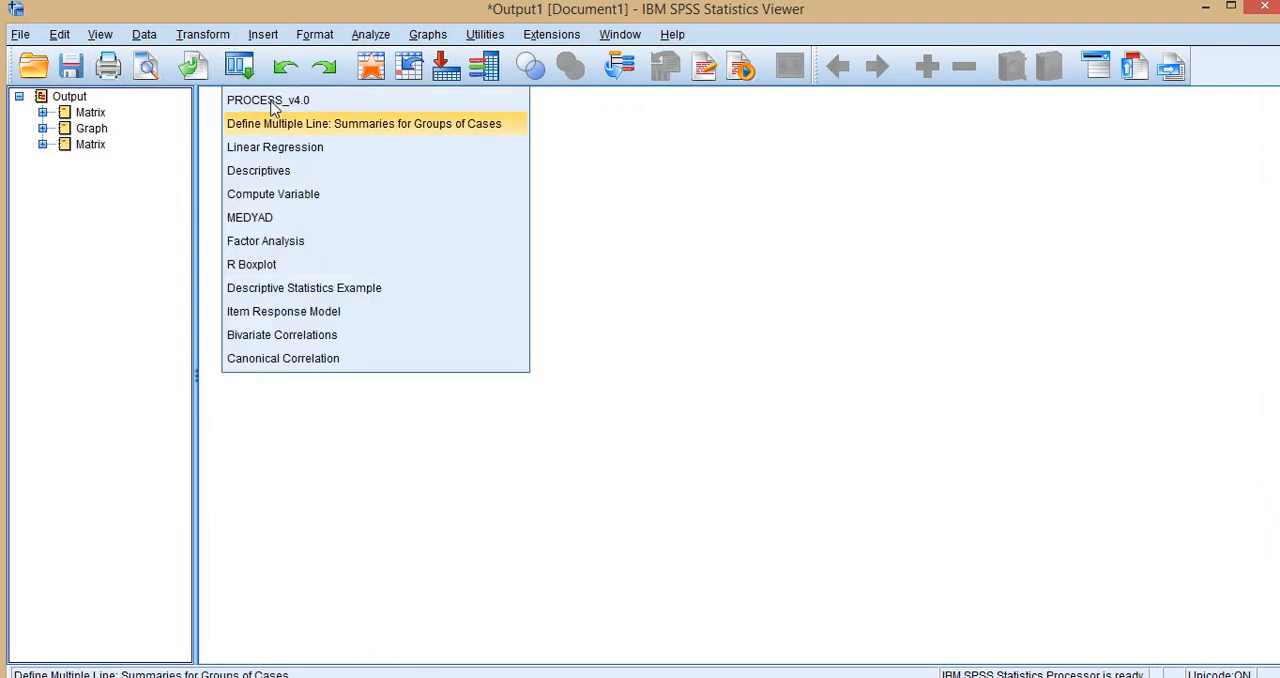
pyautogui.click(276, 101)
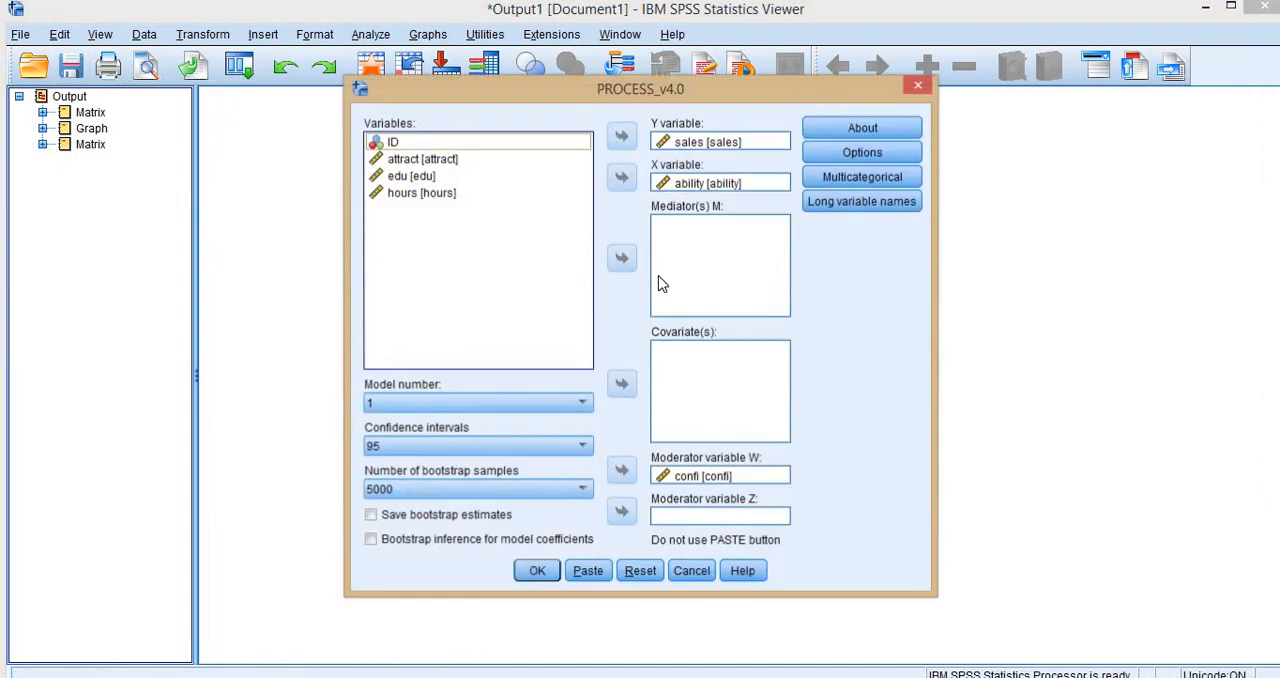
pyautogui.click(728, 477)
pyautogui.click(621, 470)
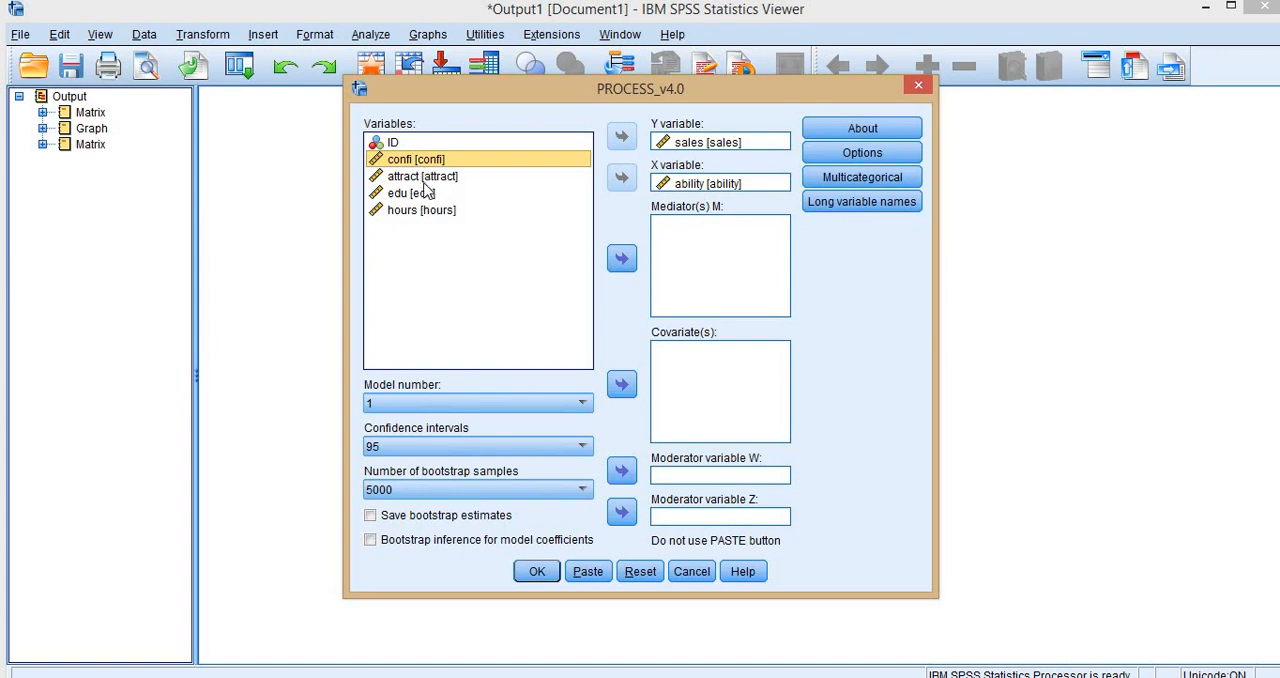
pyautogui.click(424, 177)
pyautogui.click(621, 470)
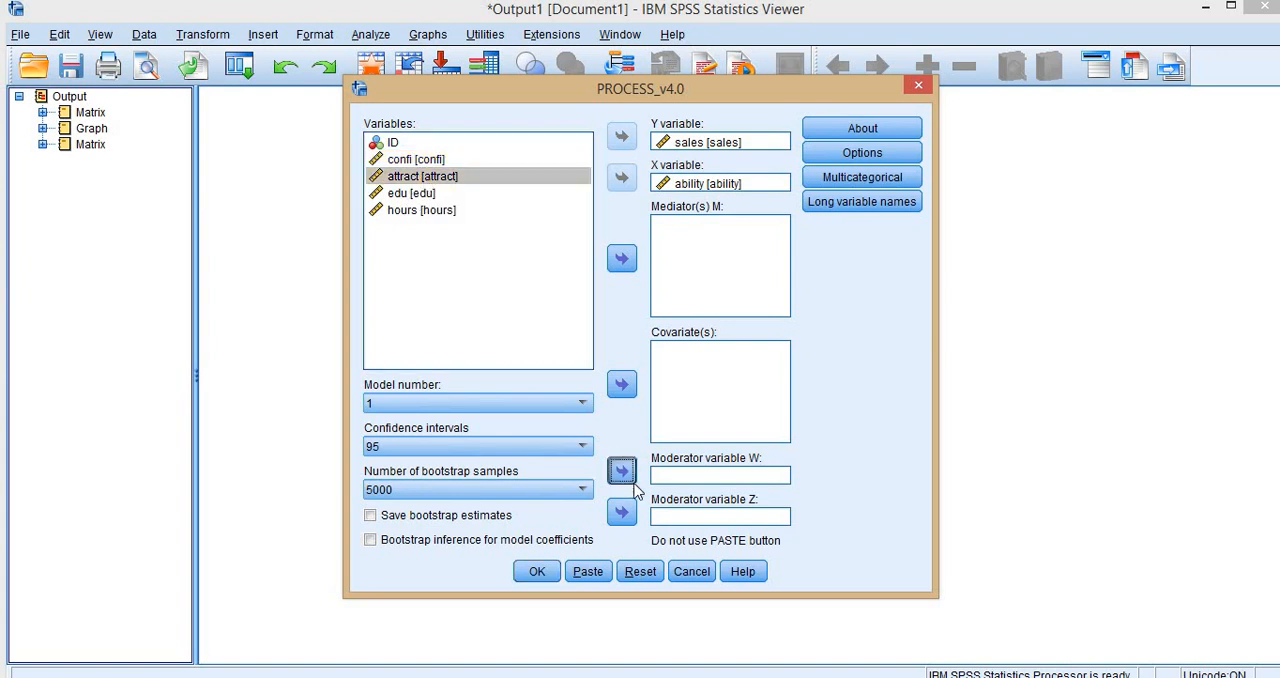
pyautogui.click(537, 571)
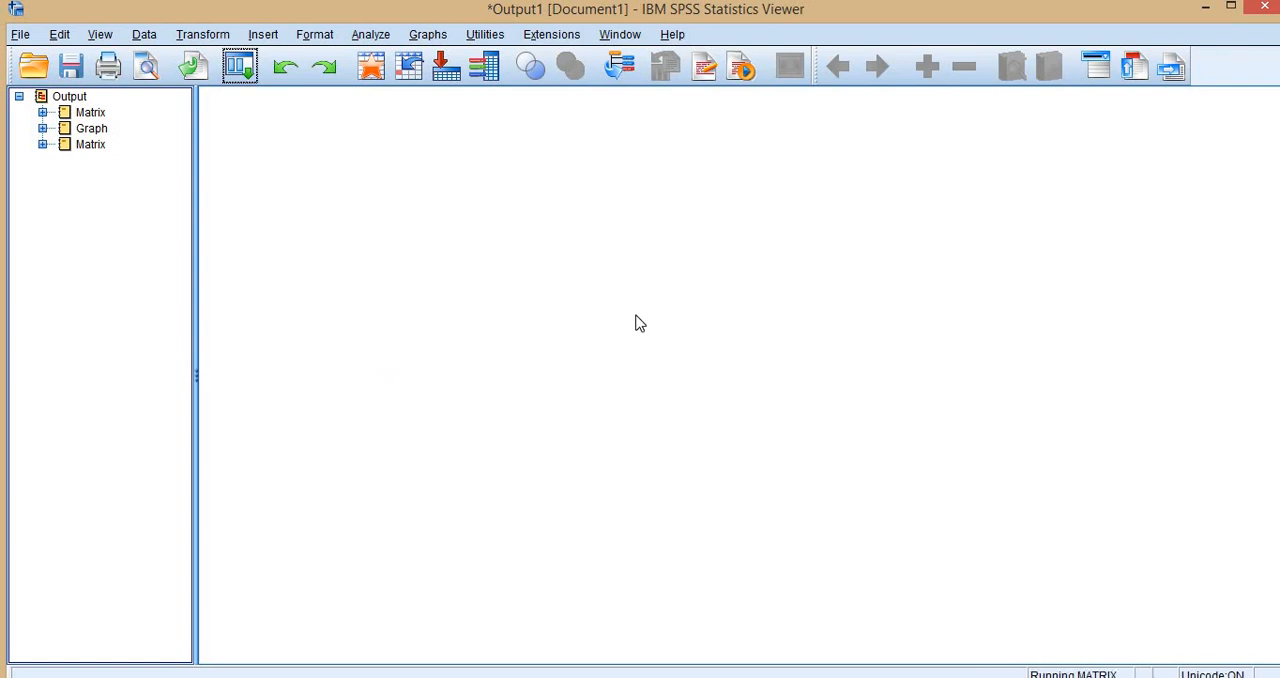
pyautogui.scroll(-6, 557, 320)
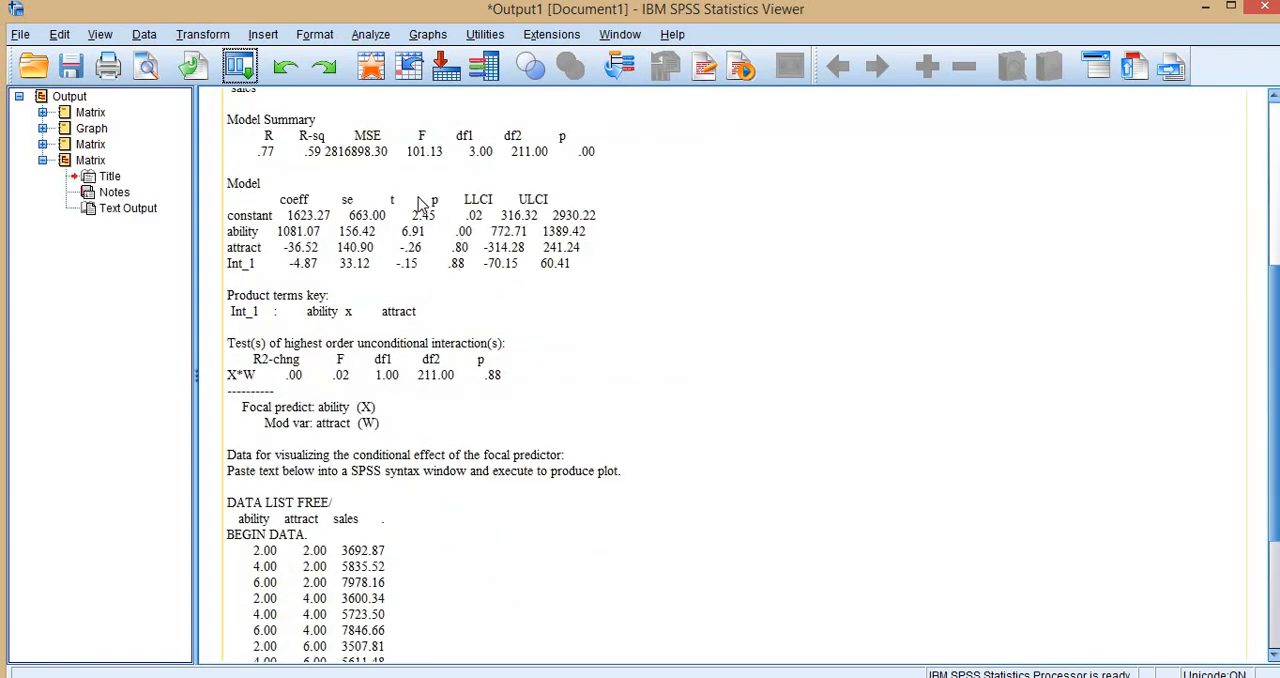
# - Collapse the last Matrix entry and rerun the PROCESS_v4.0 analysis with edu replacing attract as moderator W
pyautogui.click(42, 160)
pyautogui.click(239, 75)
pyautogui.click(266, 106)
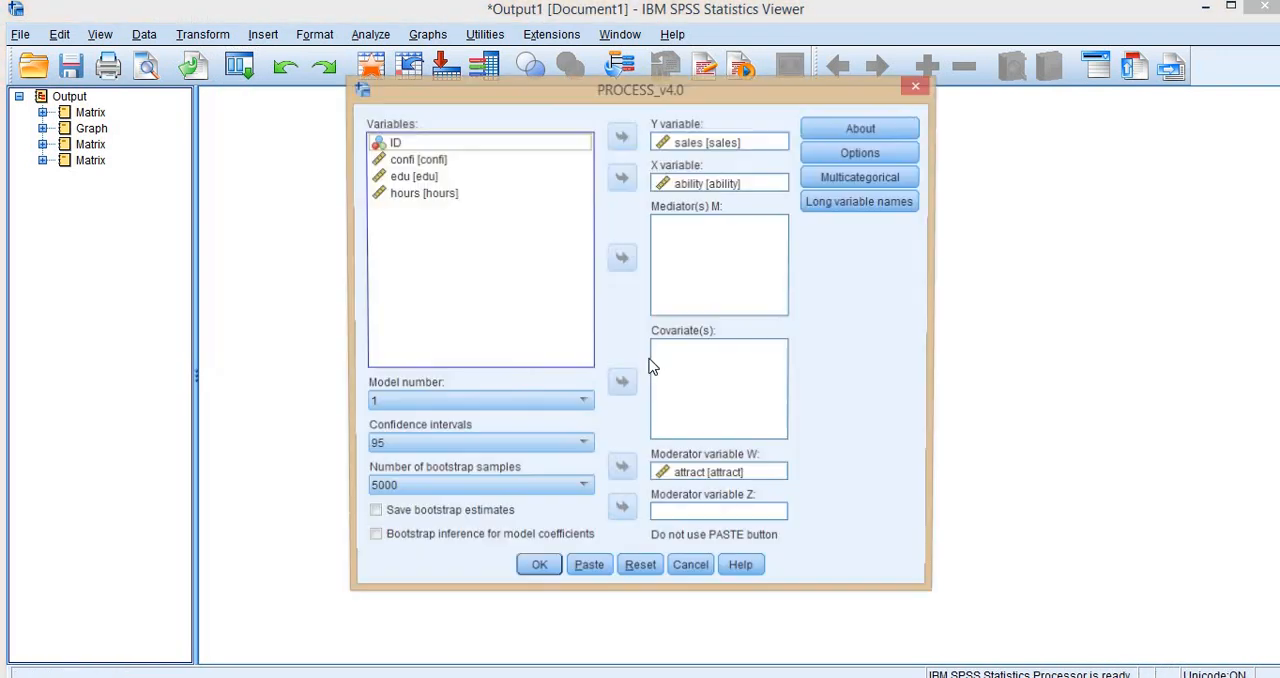
pyautogui.doubleClick(684, 480)
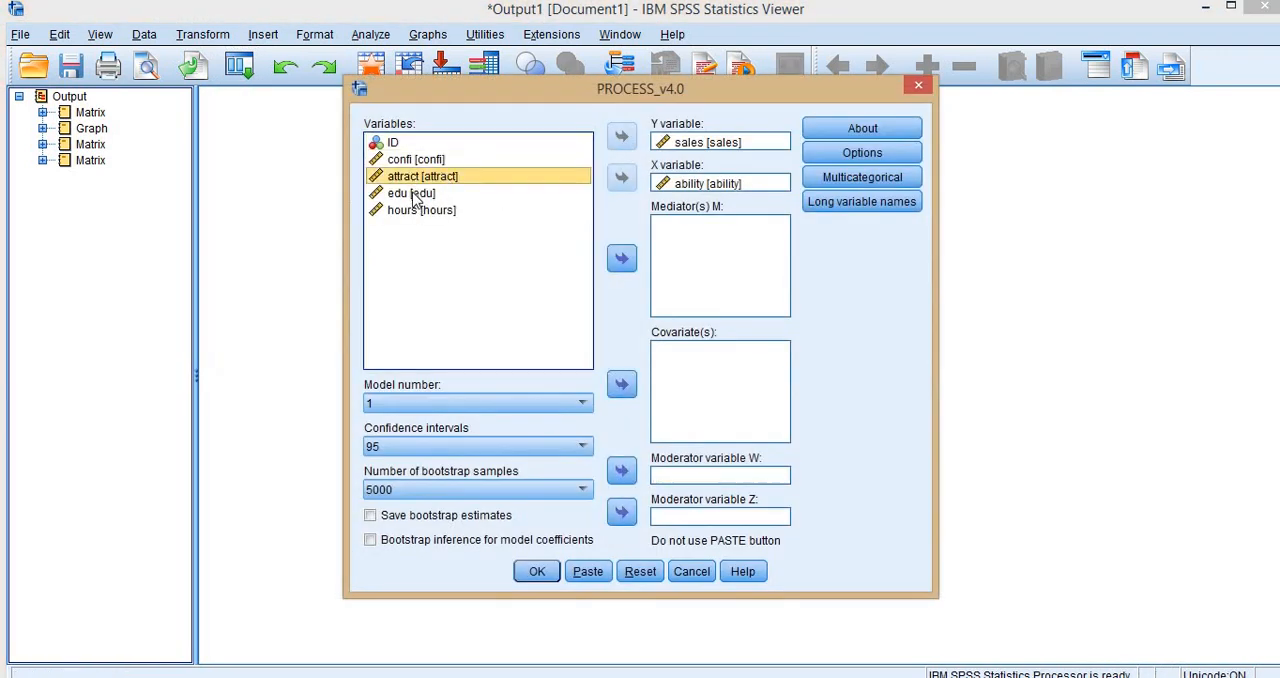
pyautogui.click(413, 195)
pyautogui.click(621, 470)
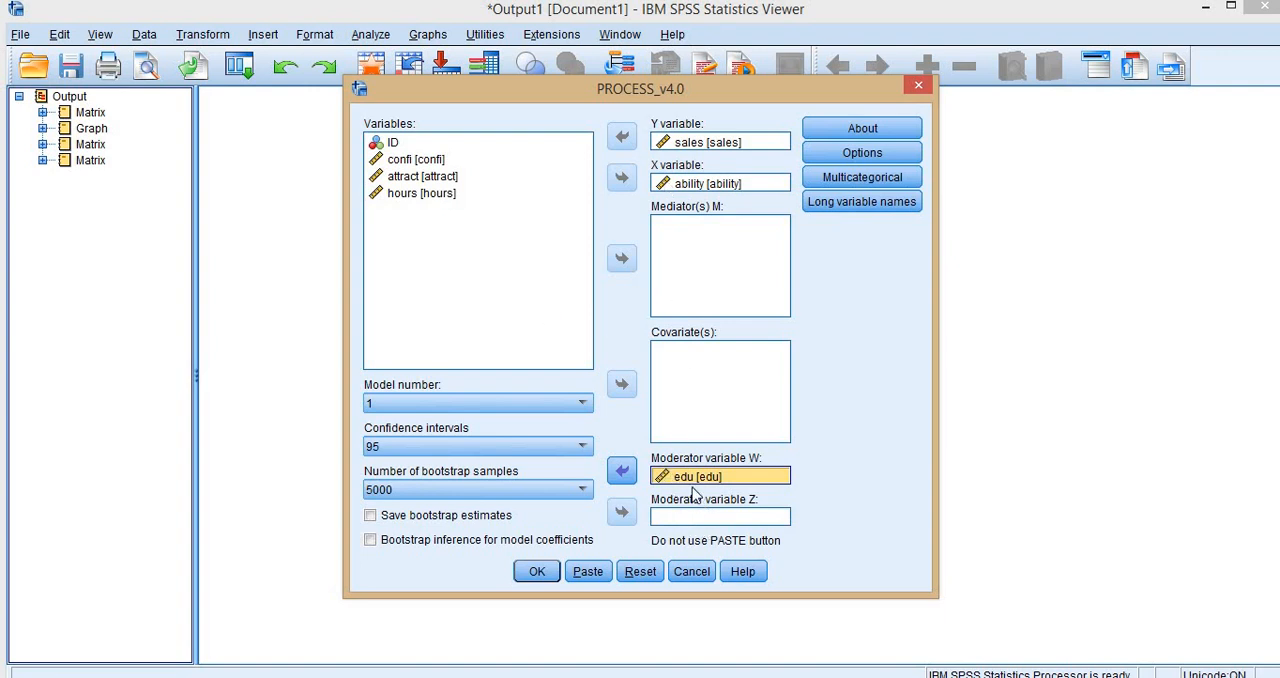
pyautogui.click(537, 571)
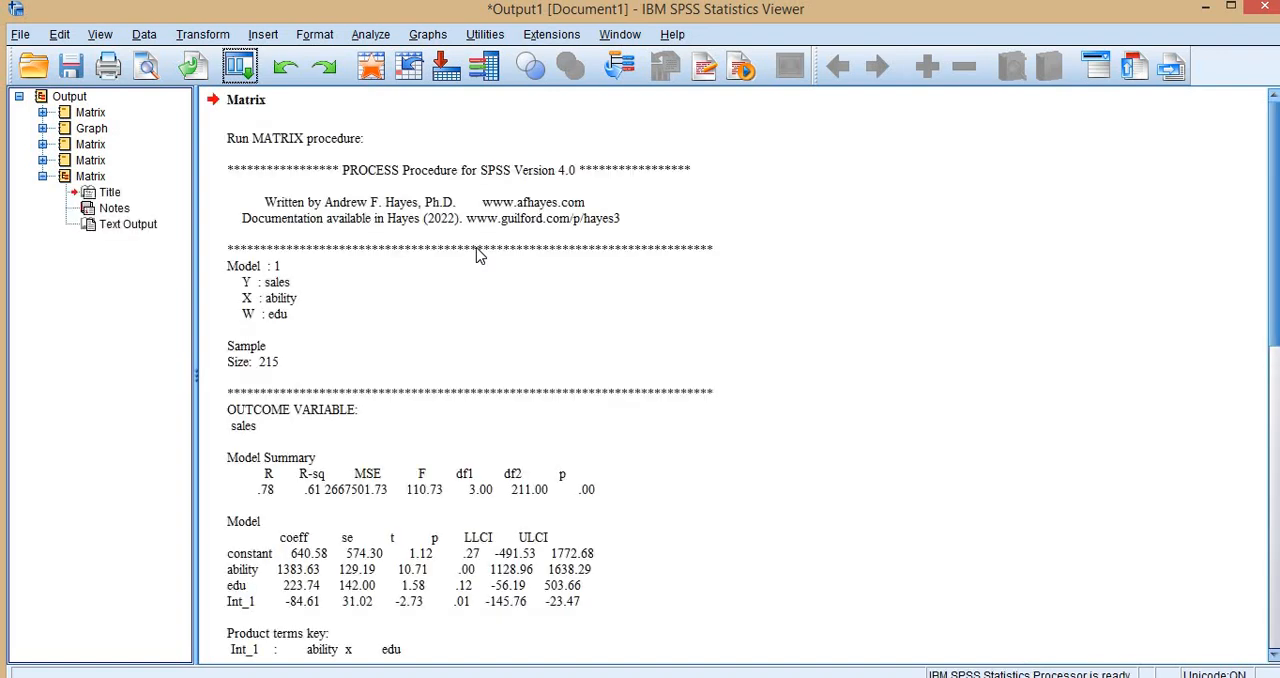
# - Copy the nine ability, edu and sales plotting rows from the PROCESS text output and paste them into Excel's Sheet1 at G2
pyautogui.click(478, 256)
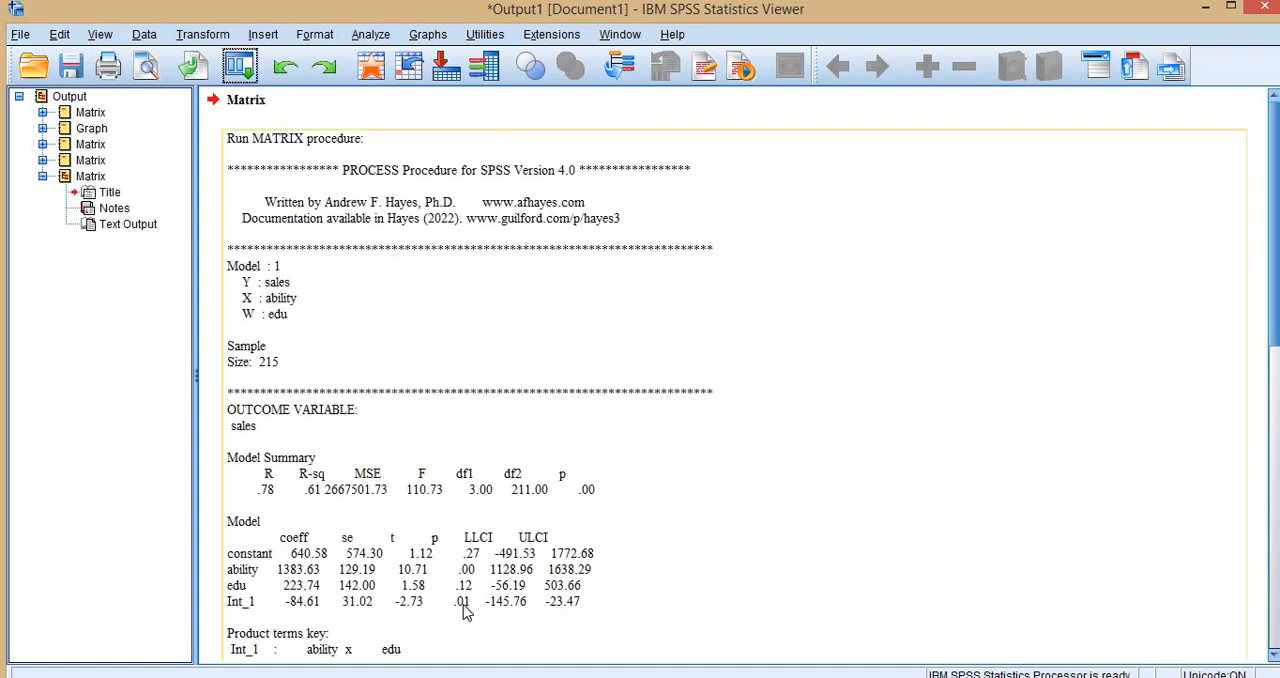
pyautogui.scroll(-6, 566, 515)
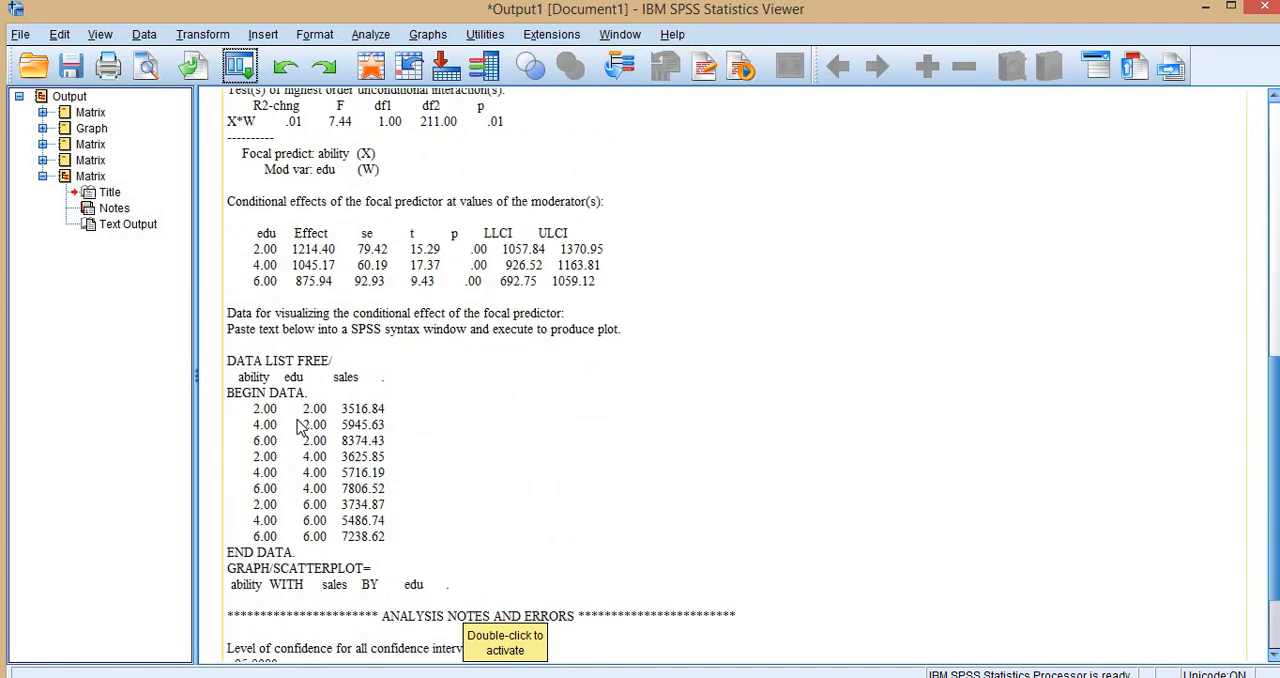
pyautogui.doubleClick(300, 420)
pyautogui.moveTo(250, 355); pyautogui.dragTo(400, 478)
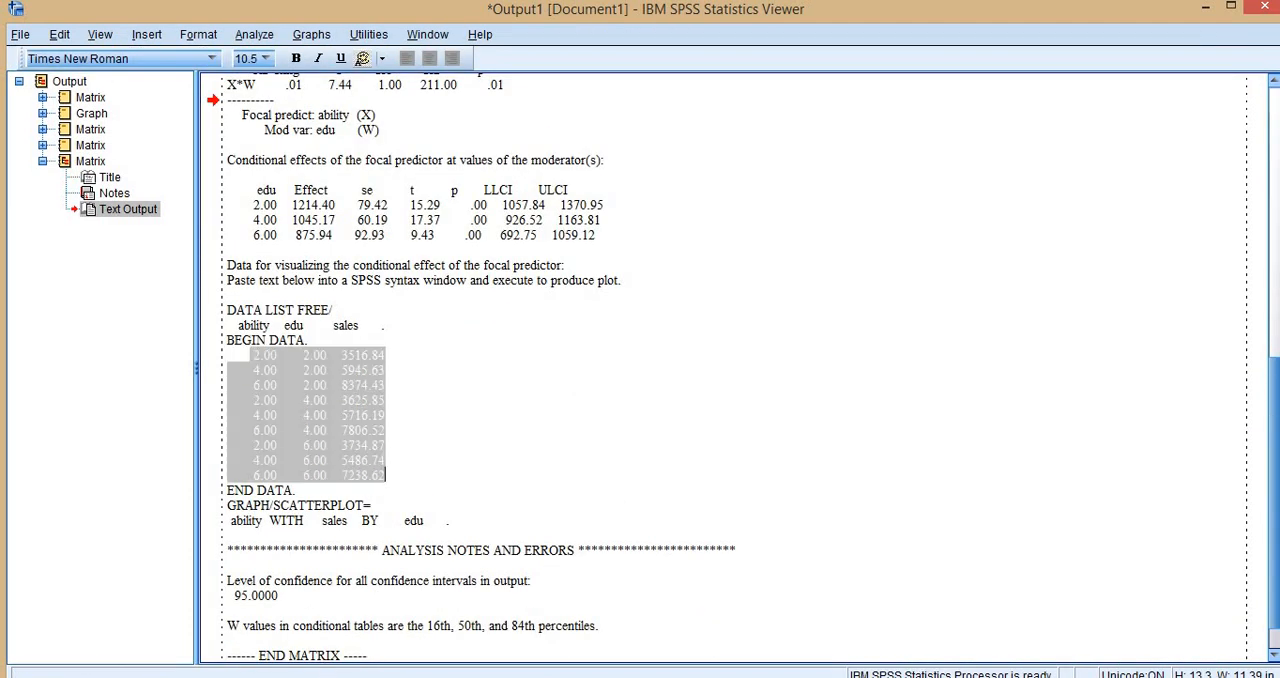
pyautogui.hotkey('ctrl', 'c')
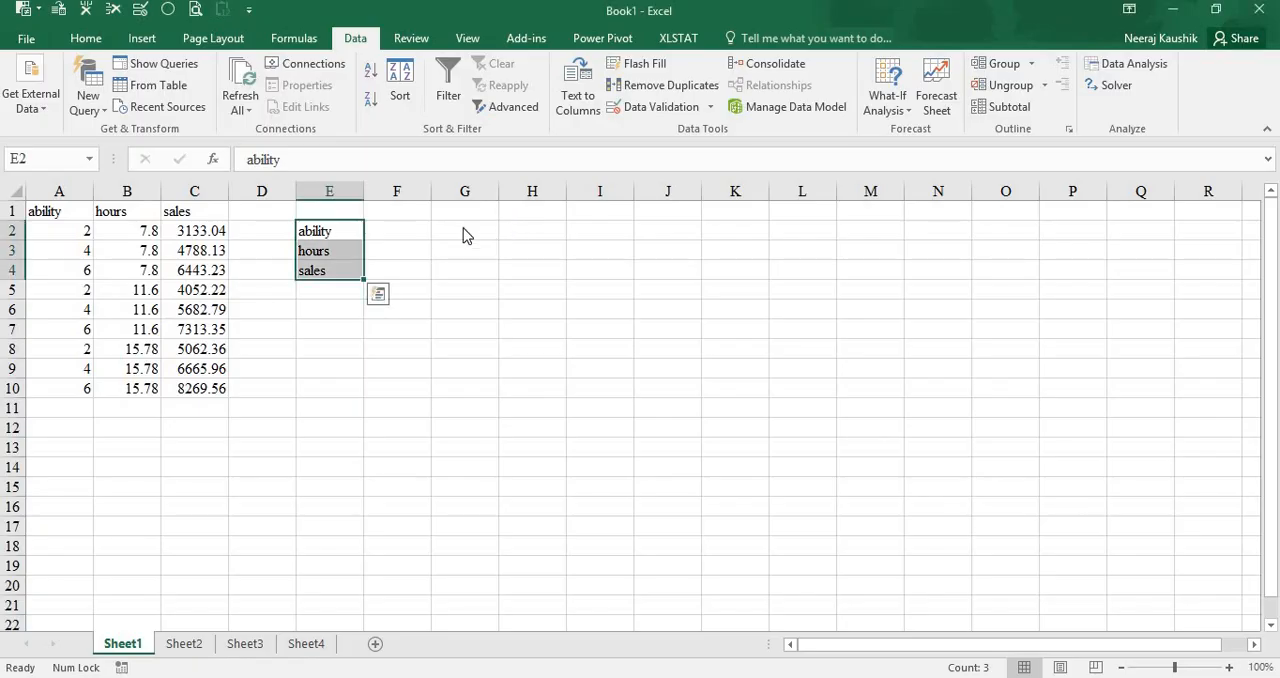
pyautogui.click(463, 233)
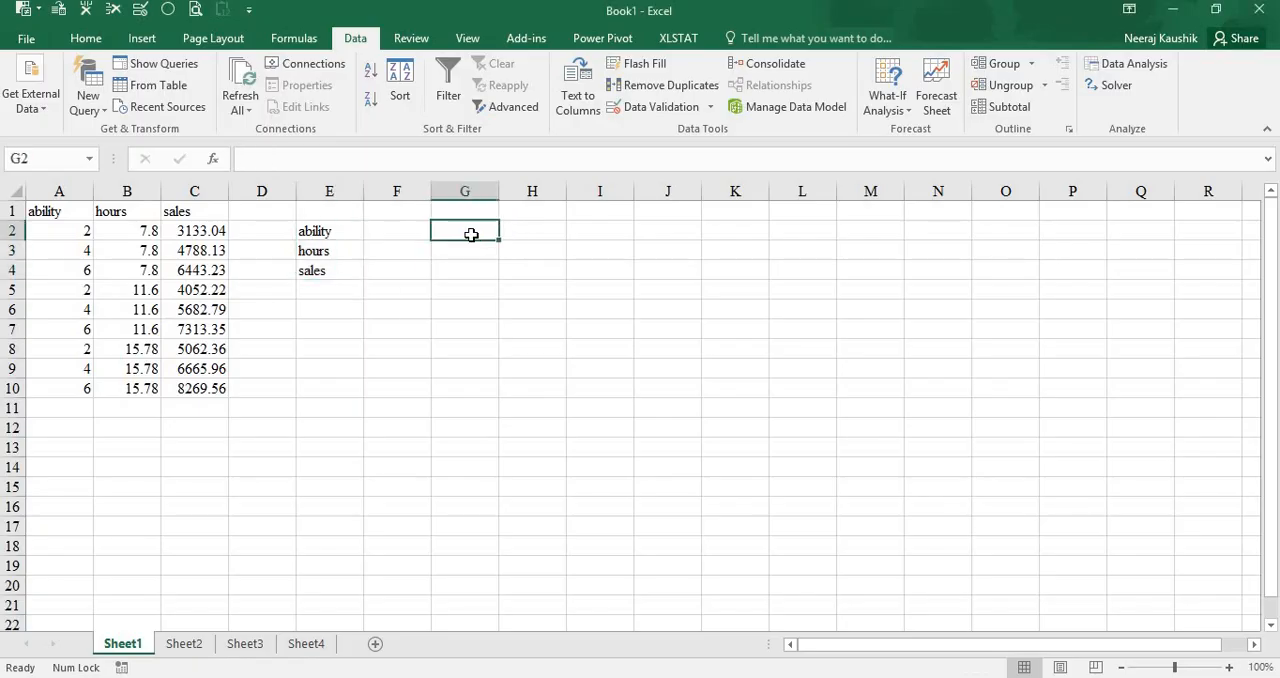
pyautogui.hotkey('ctrl', 'v')
# - Split the pasted text in G2:G10 into separate columns with Text to Columns, using the fixed-width column breaks
pyautogui.click(443, 230)
pyautogui.doubleClick(443, 230)
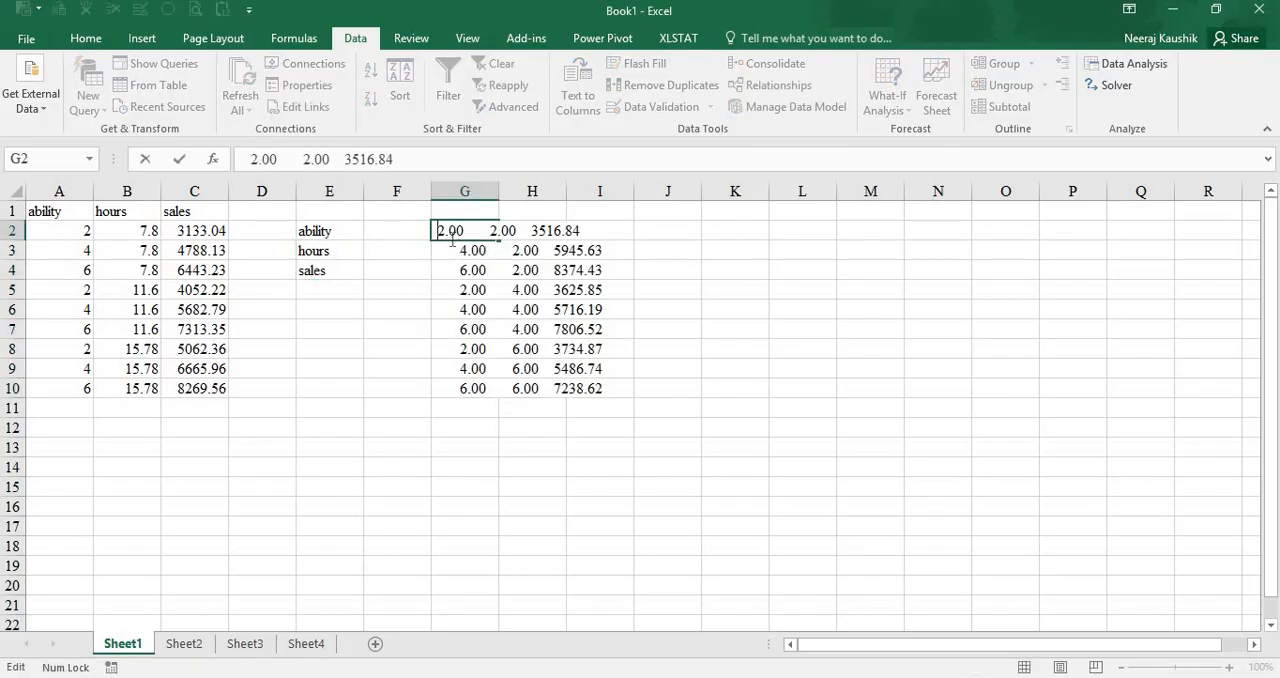
pyautogui.click(500, 276)
pyautogui.moveTo(484, 230); pyautogui.dragTo(486, 388)
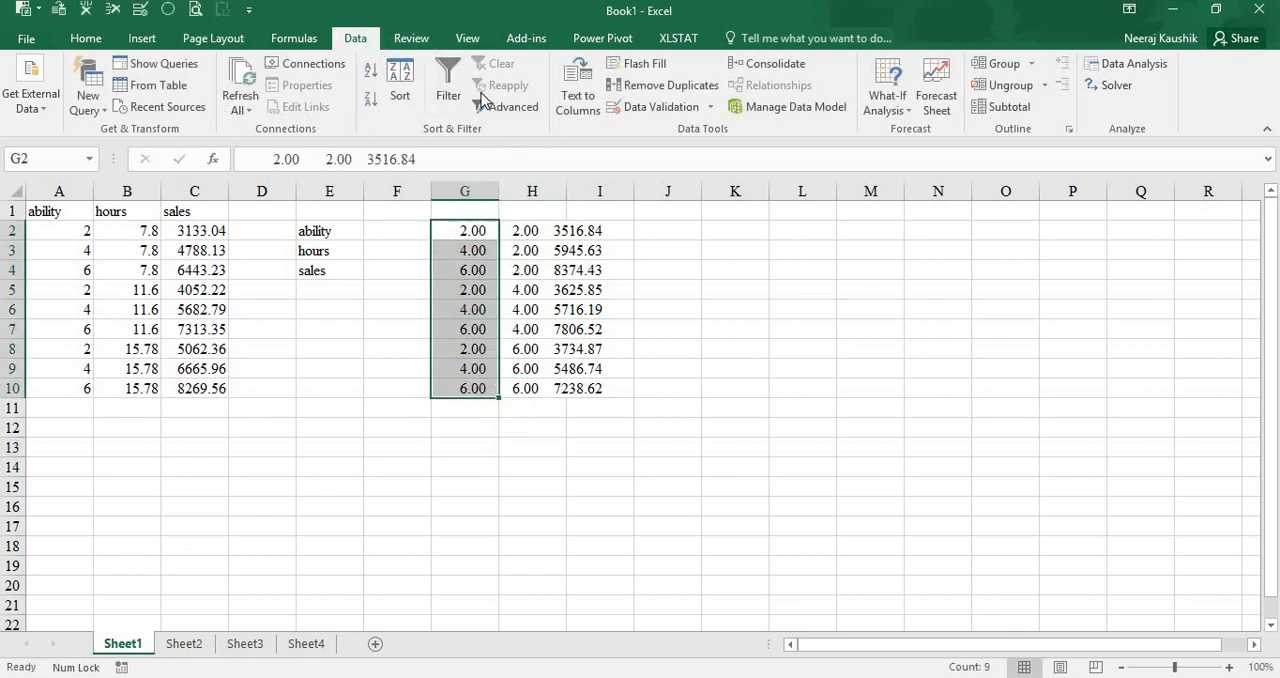
pyautogui.click(578, 95)
pyautogui.click(452, 481)
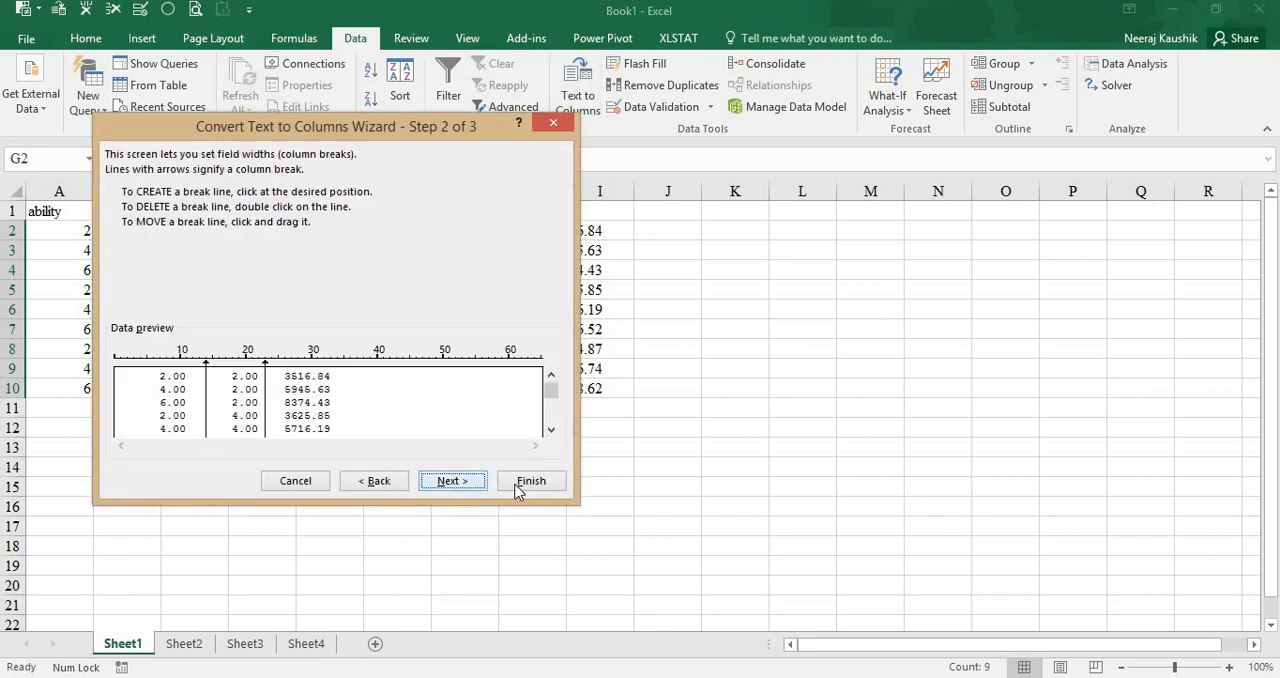
pyautogui.click(530, 481)
# - Copy the split values in G2:I10 and paste them over the existing data in the SPSS Untitled3 dataset, starting at row 1 of ability
pyautogui.moveTo(491, 238); pyautogui.dragTo(605, 389)
pyautogui.hotkey('ctrl', 'c')
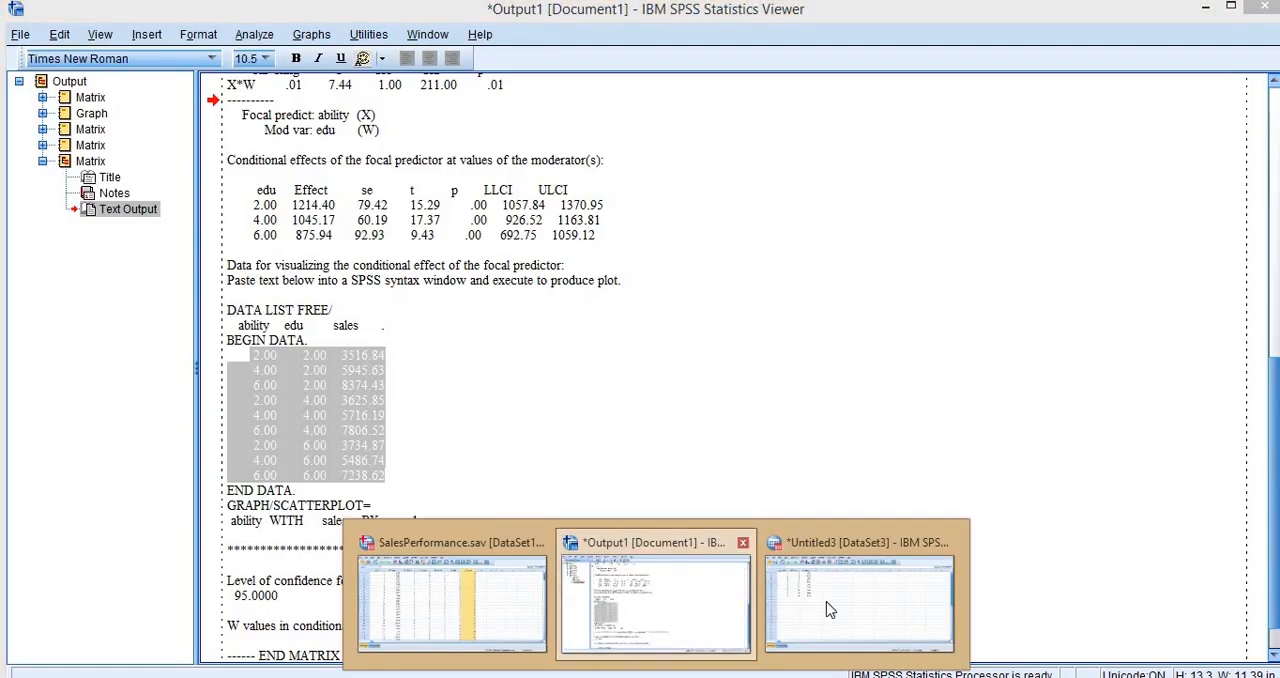
pyautogui.click(823, 603)
pyautogui.click(133, 146)
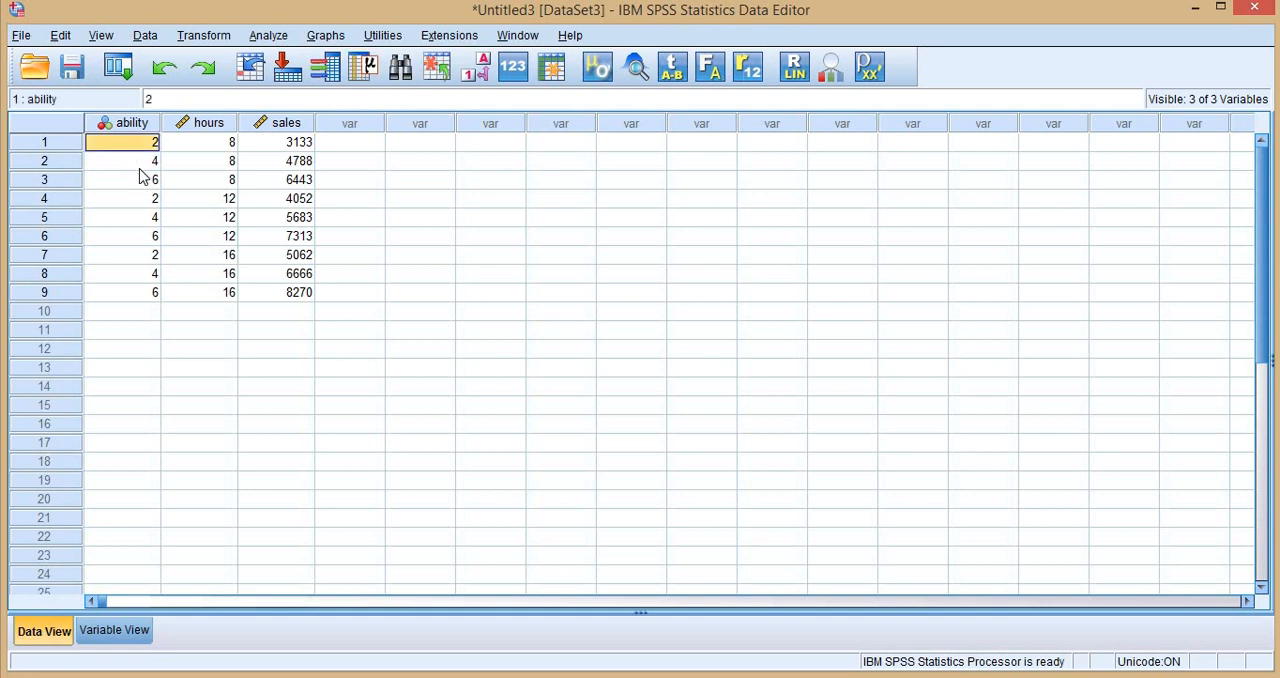
pyautogui.hotkey('ctrl', 'v')
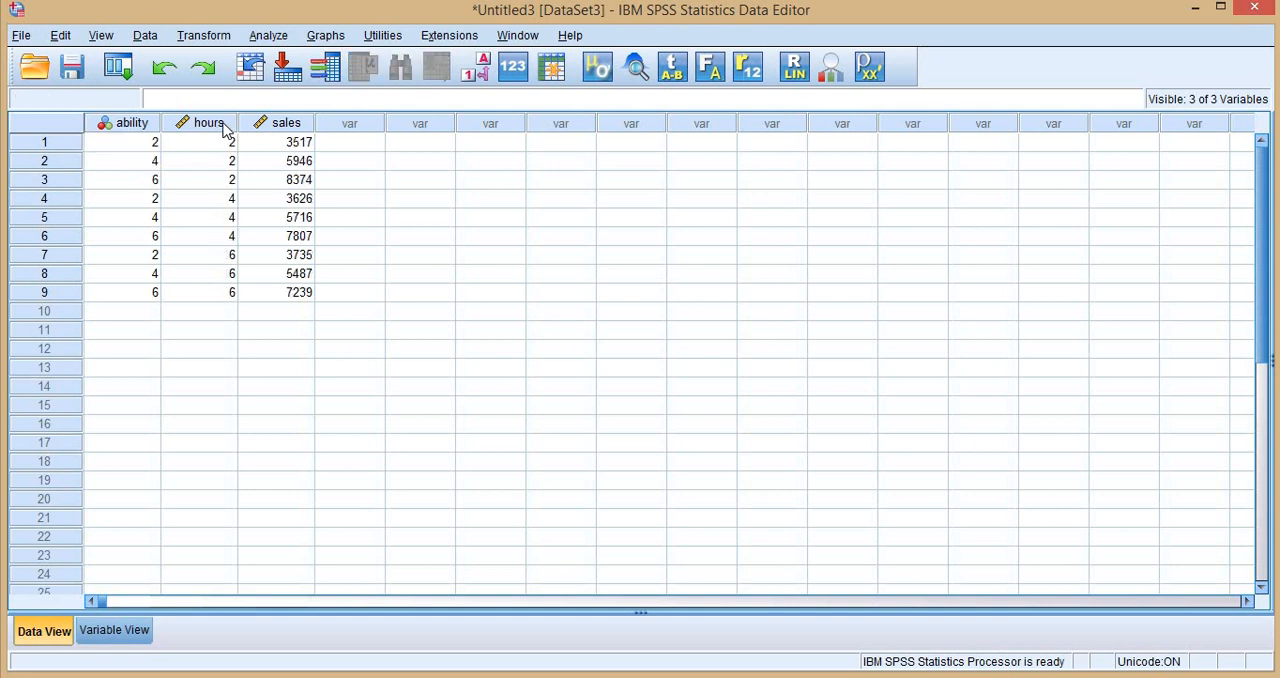
# - Rename the hours variable to edu and return to the data view
pyautogui.click(125, 625)
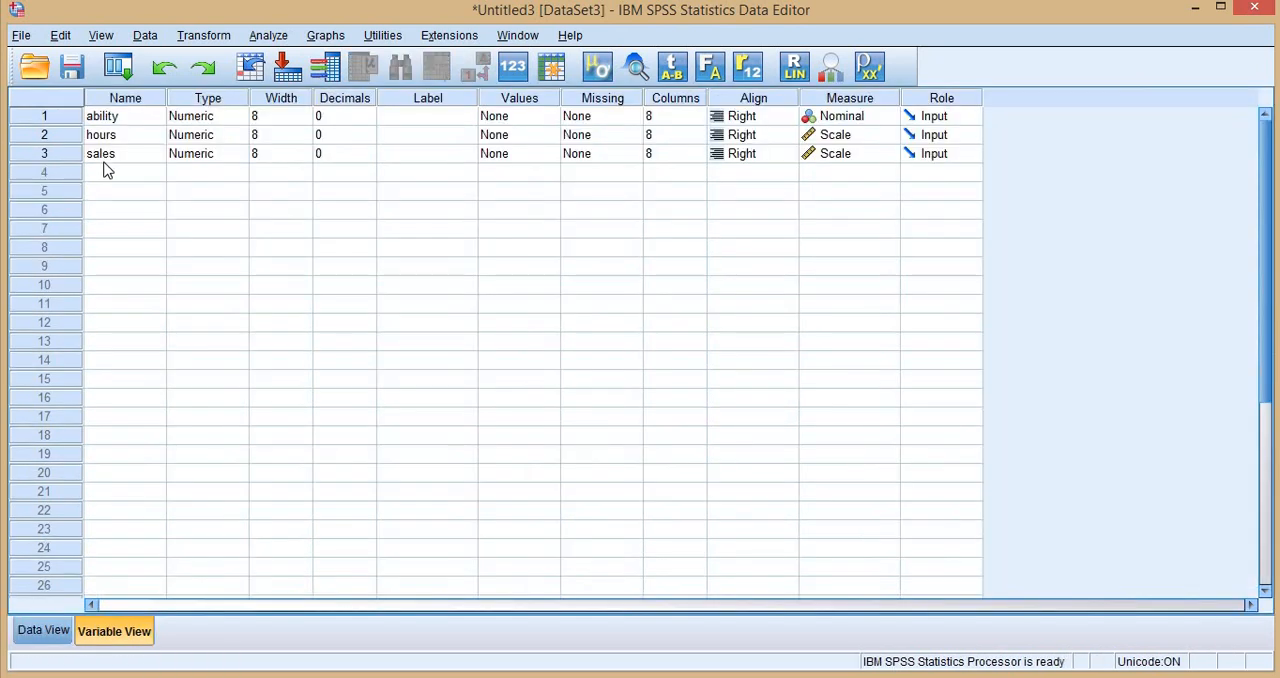
pyautogui.click(128, 142)
pyautogui.write('edu')
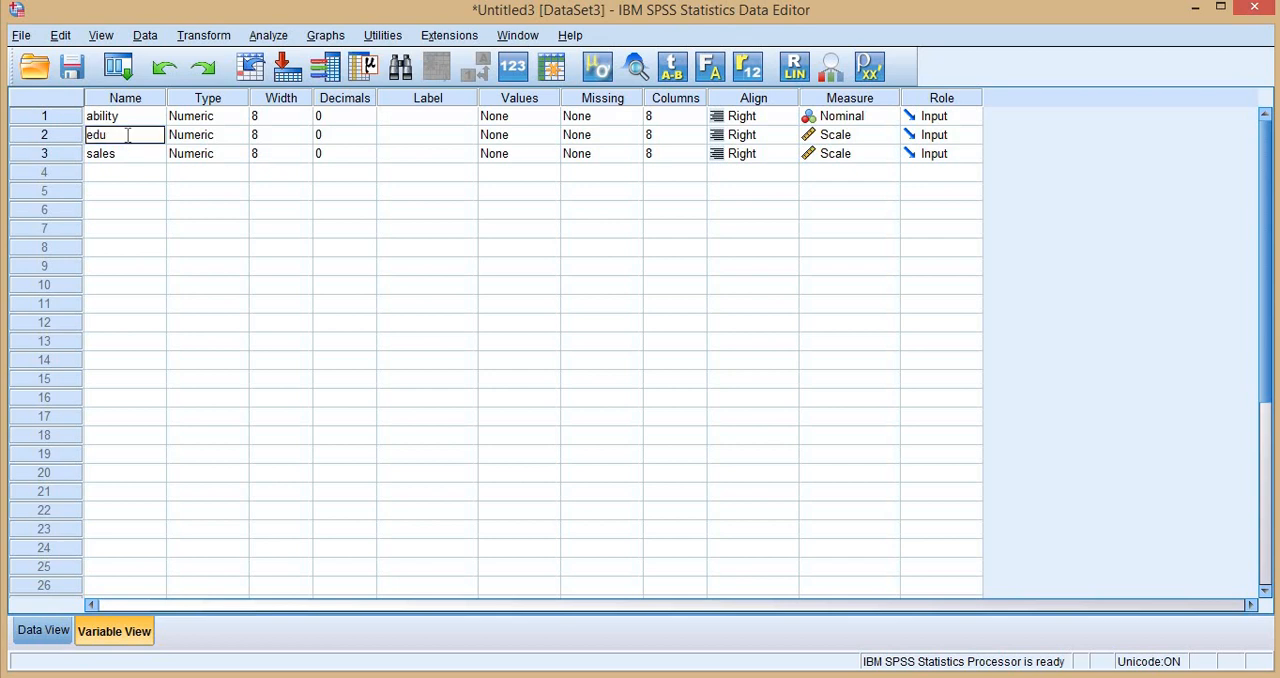
pyautogui.click(48, 628)
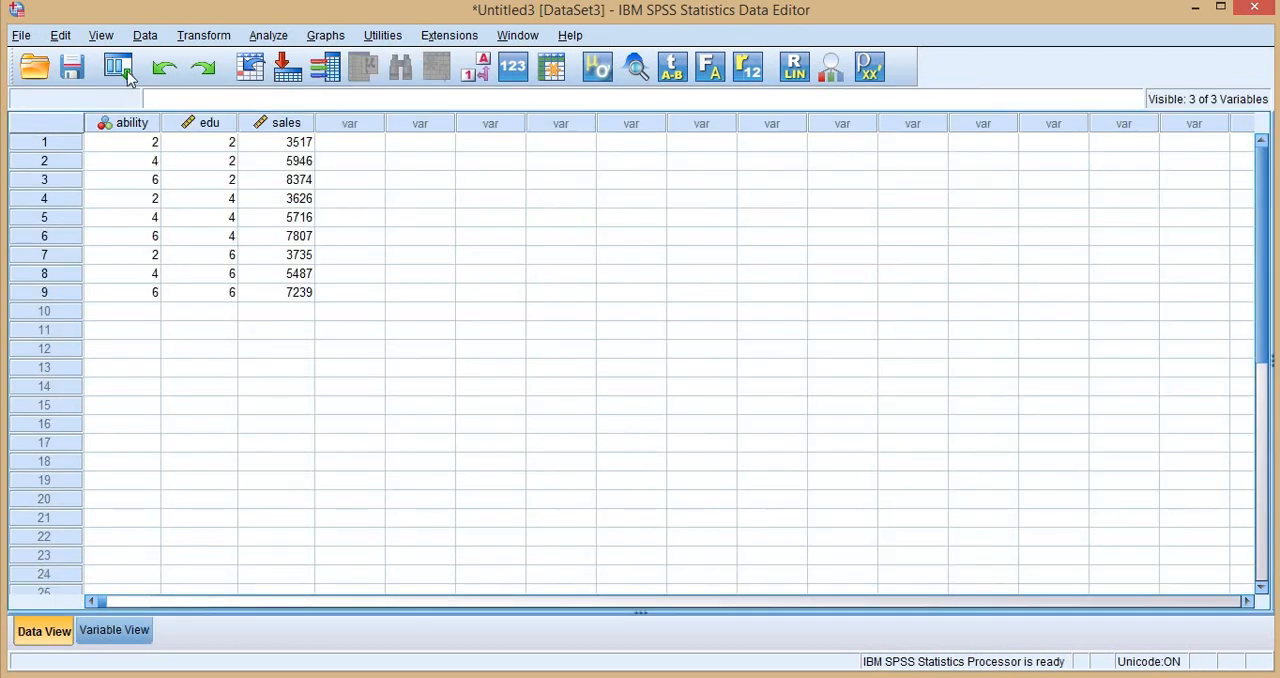
# - Create a multiple line chart of mean sales with ability on the category axis and lines defined by edu
pyautogui.click(330, 36)
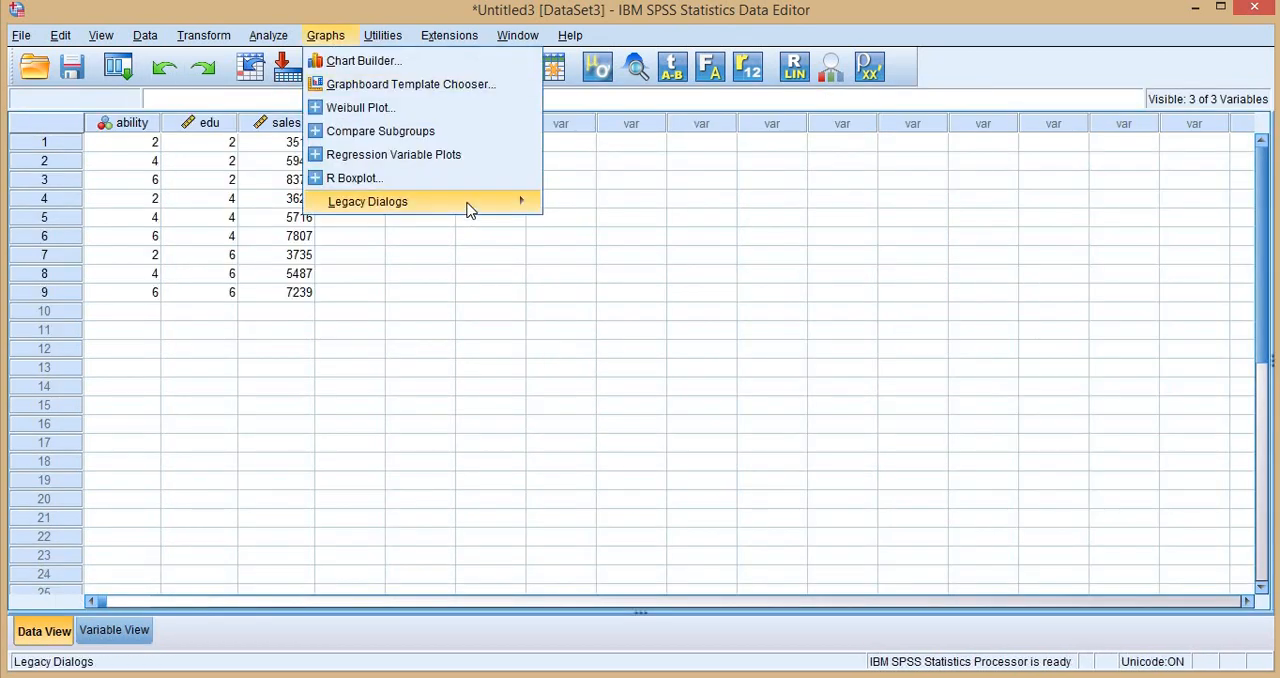
pyautogui.moveTo(470, 205)
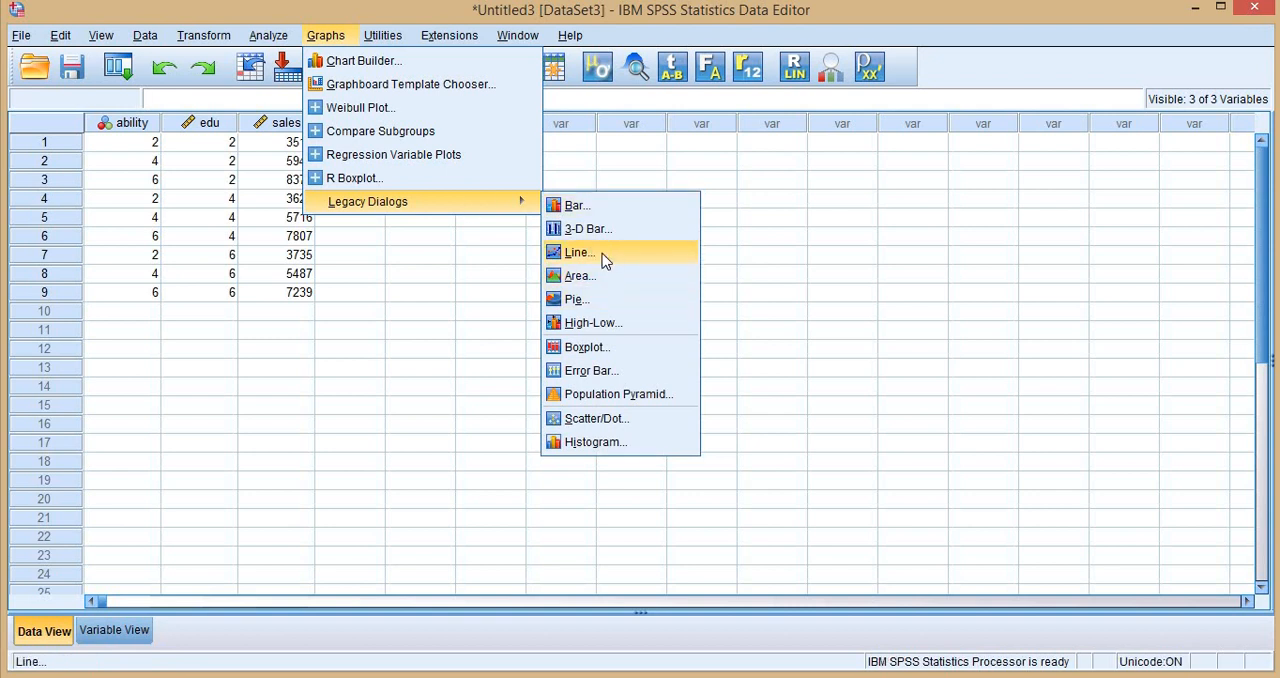
pyautogui.click(602, 253)
pyautogui.click(588, 477)
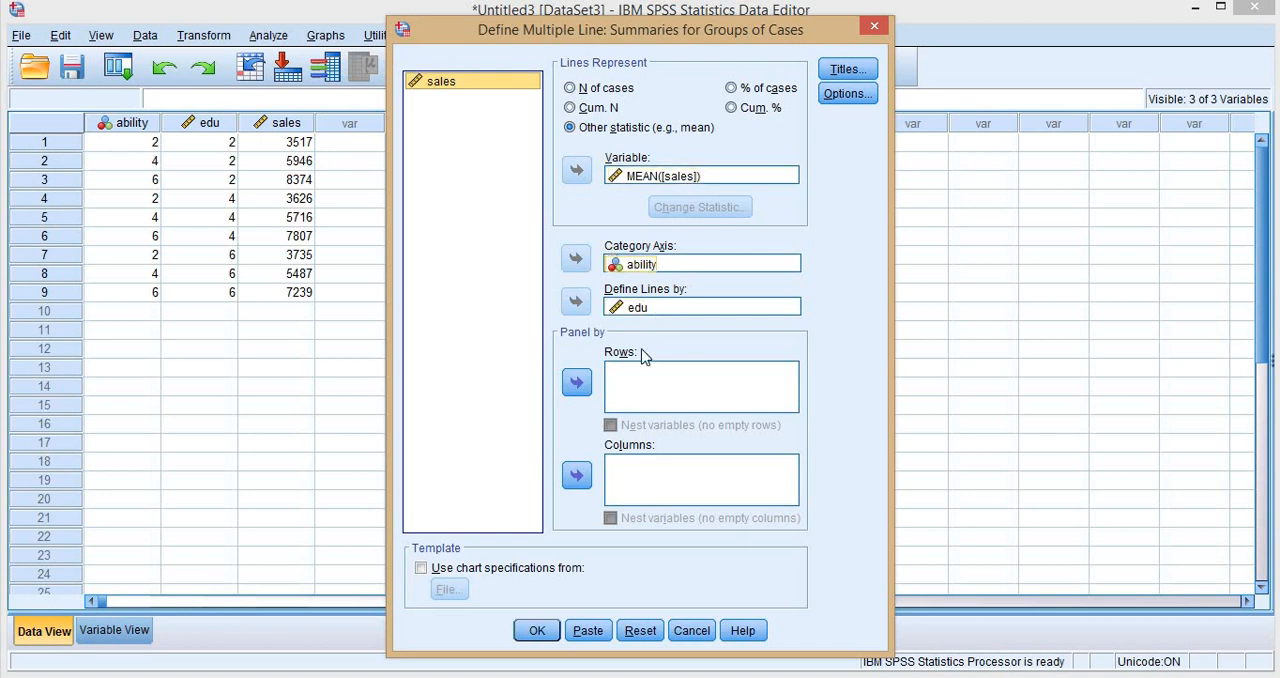
pyautogui.click(537, 630)
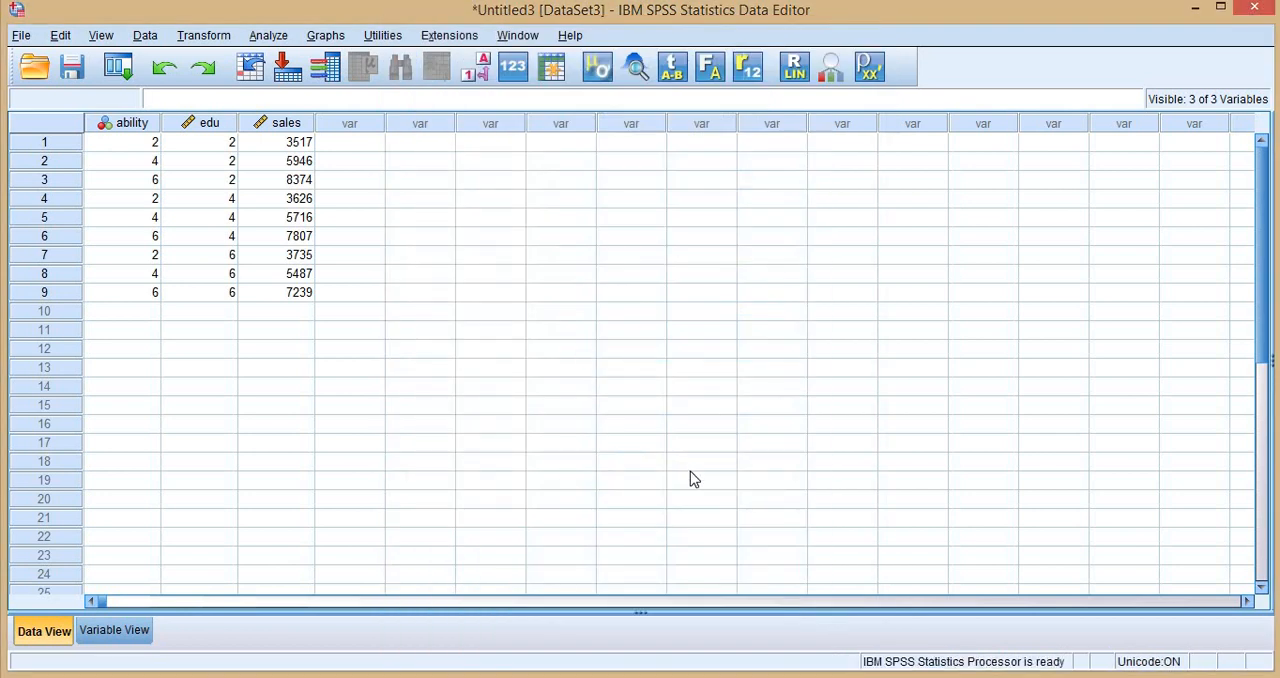
# - Switch to the output viewer, collapse the edu analysis's Matrix entry, and examine the line slopes in the new chart
pyautogui.moveTo(657, 676)
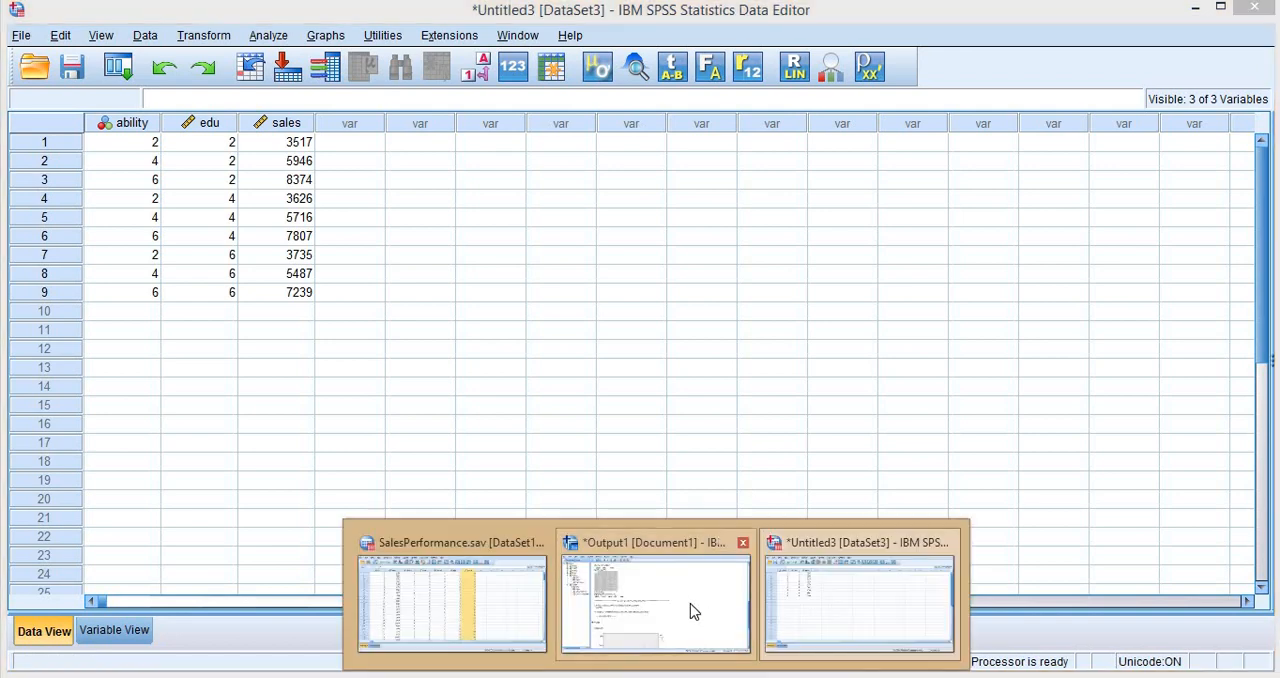
pyautogui.click(690, 605)
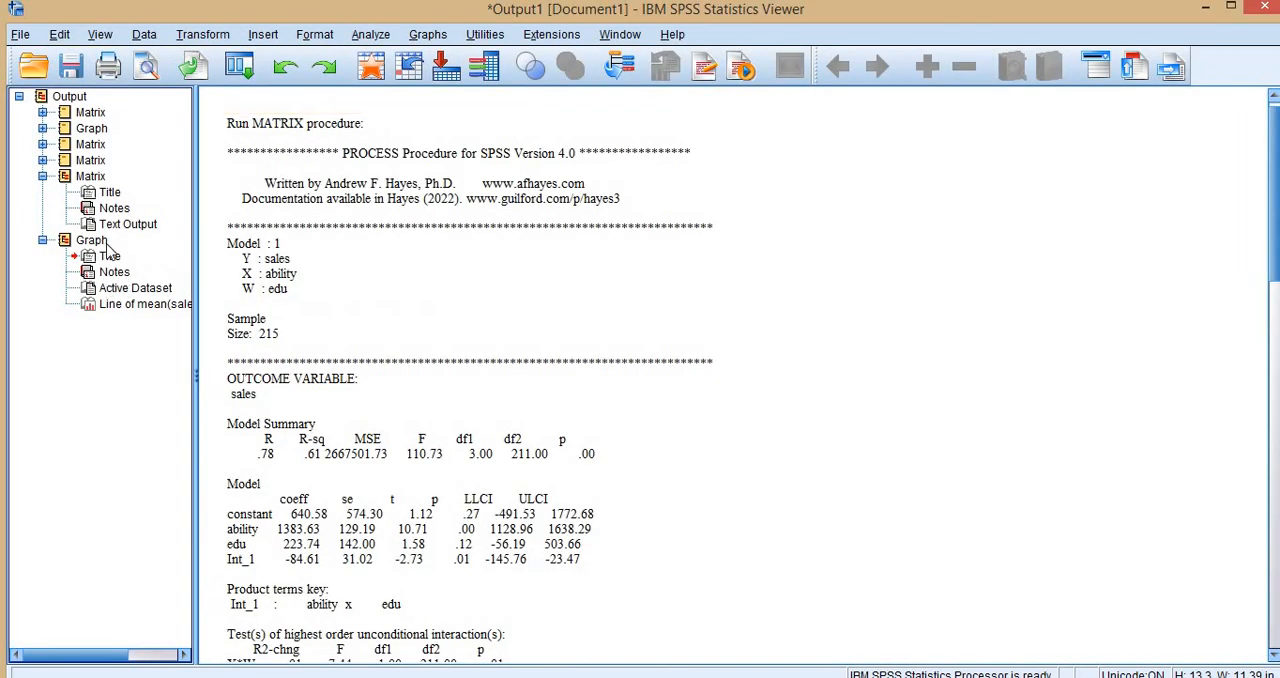
pyautogui.click(42, 176)
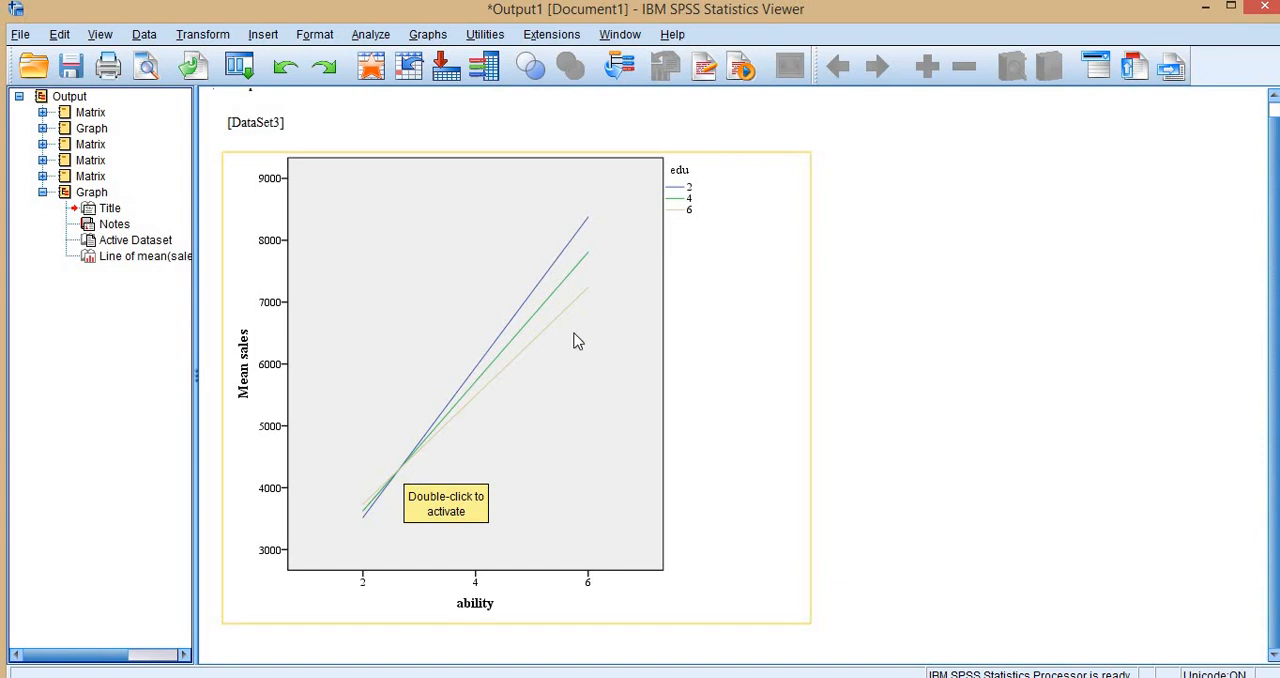
pyautogui.click(548, 401)
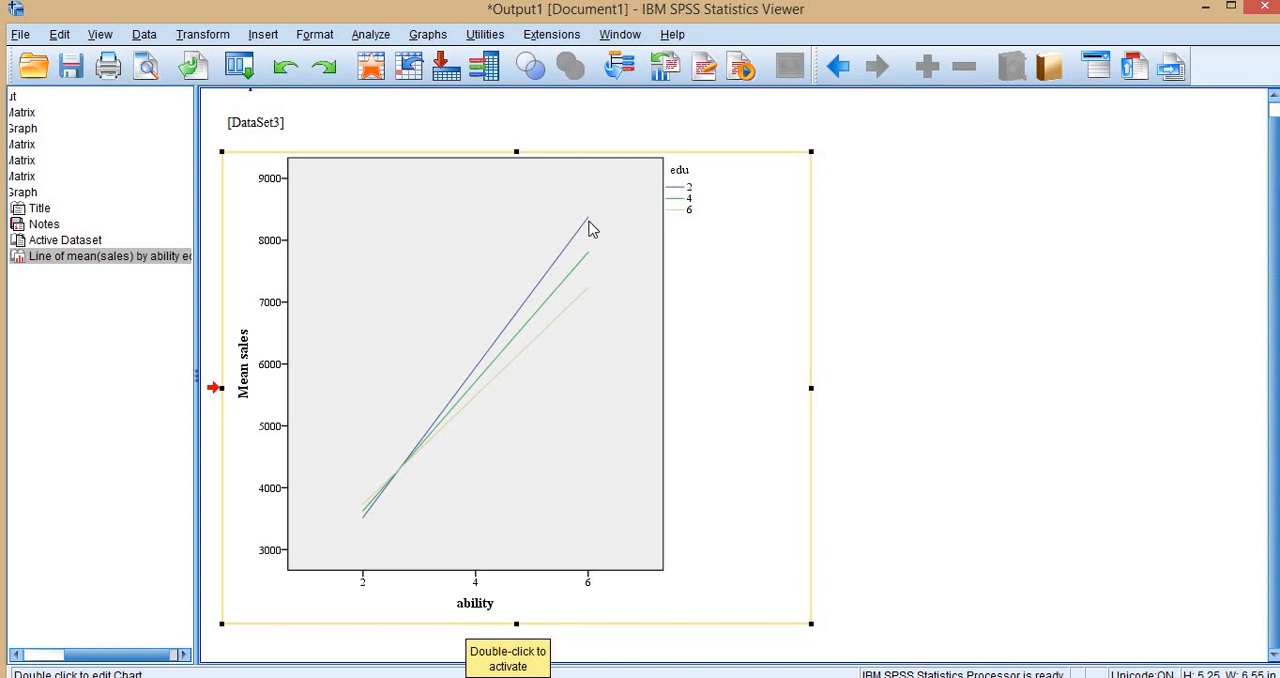
pyautogui.scroll(1, 580, 255)
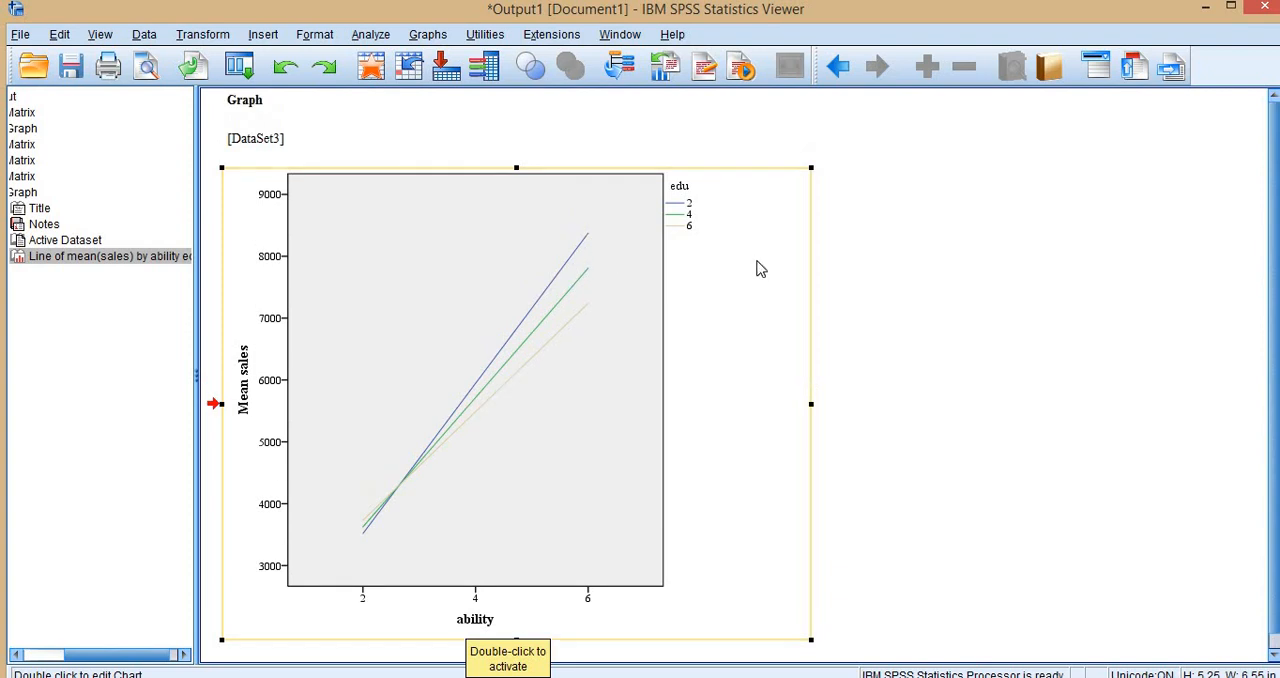
# - Expand the edu analysis's Matrix entry to check its coefficients, and return to the line chart of sales by ability and edu
pyautogui.moveTo(80, 657); pyautogui.dragTo(38, 655)
pyautogui.click(42, 178)
pyautogui.click(43, 177)
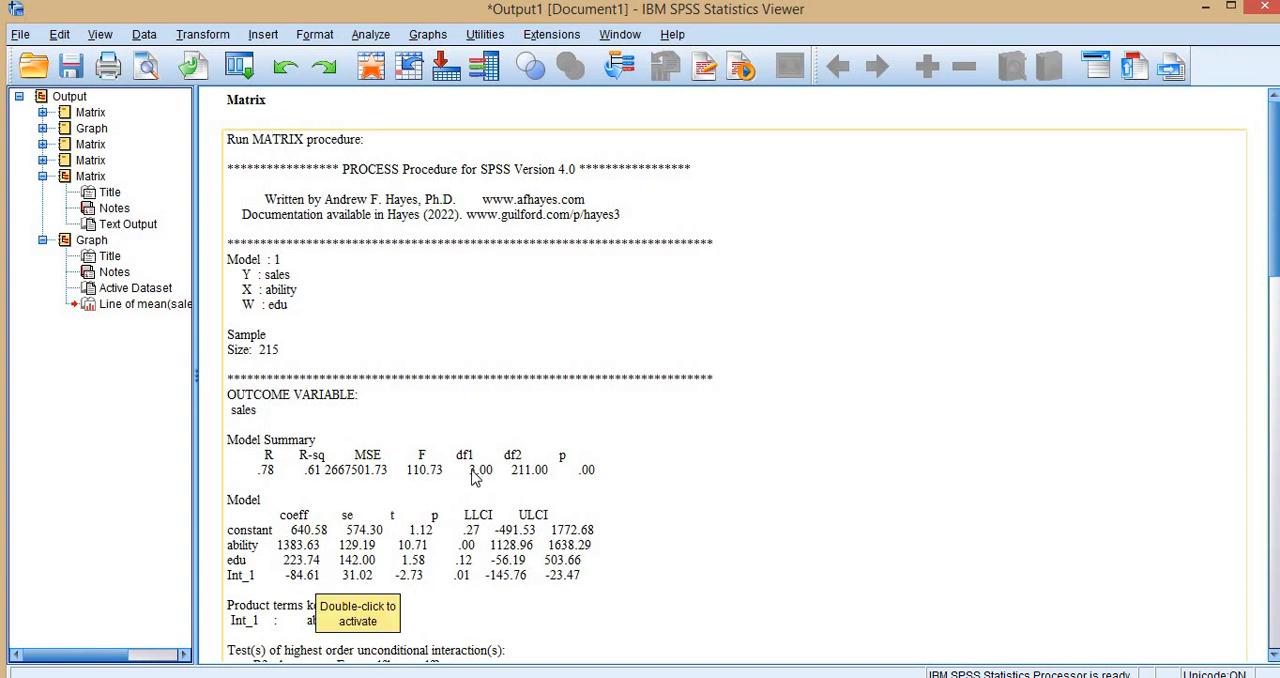
pyautogui.click(94, 304)
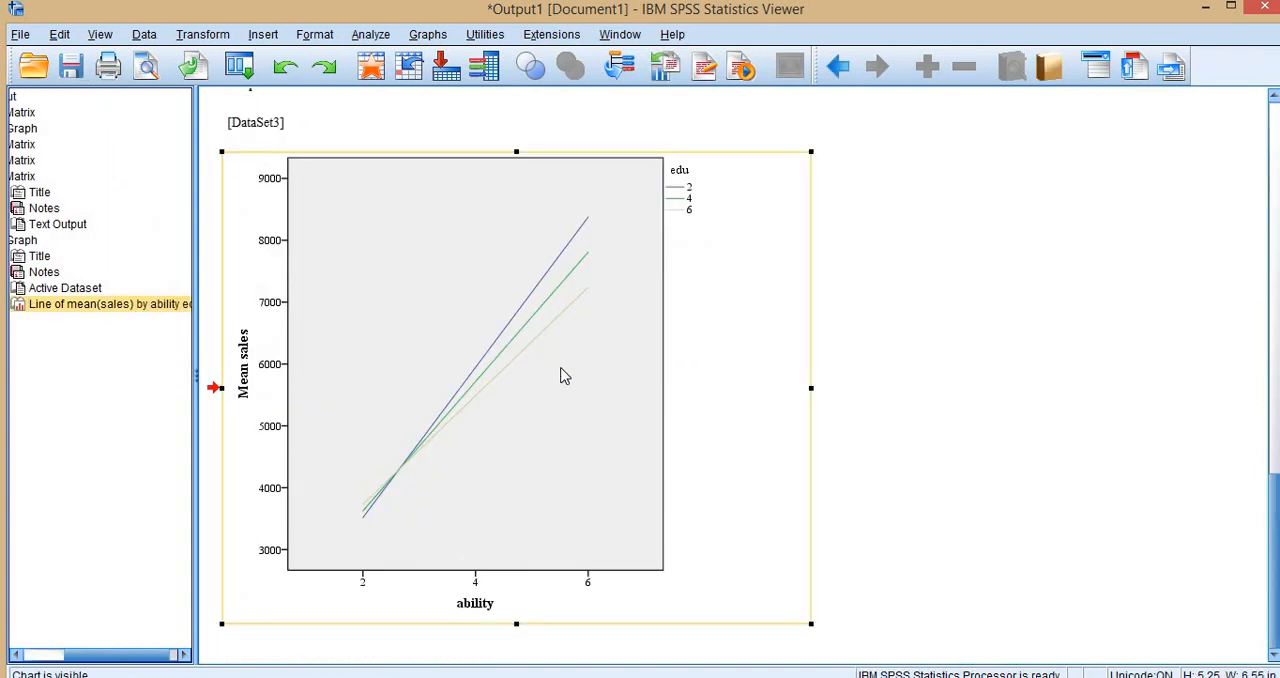